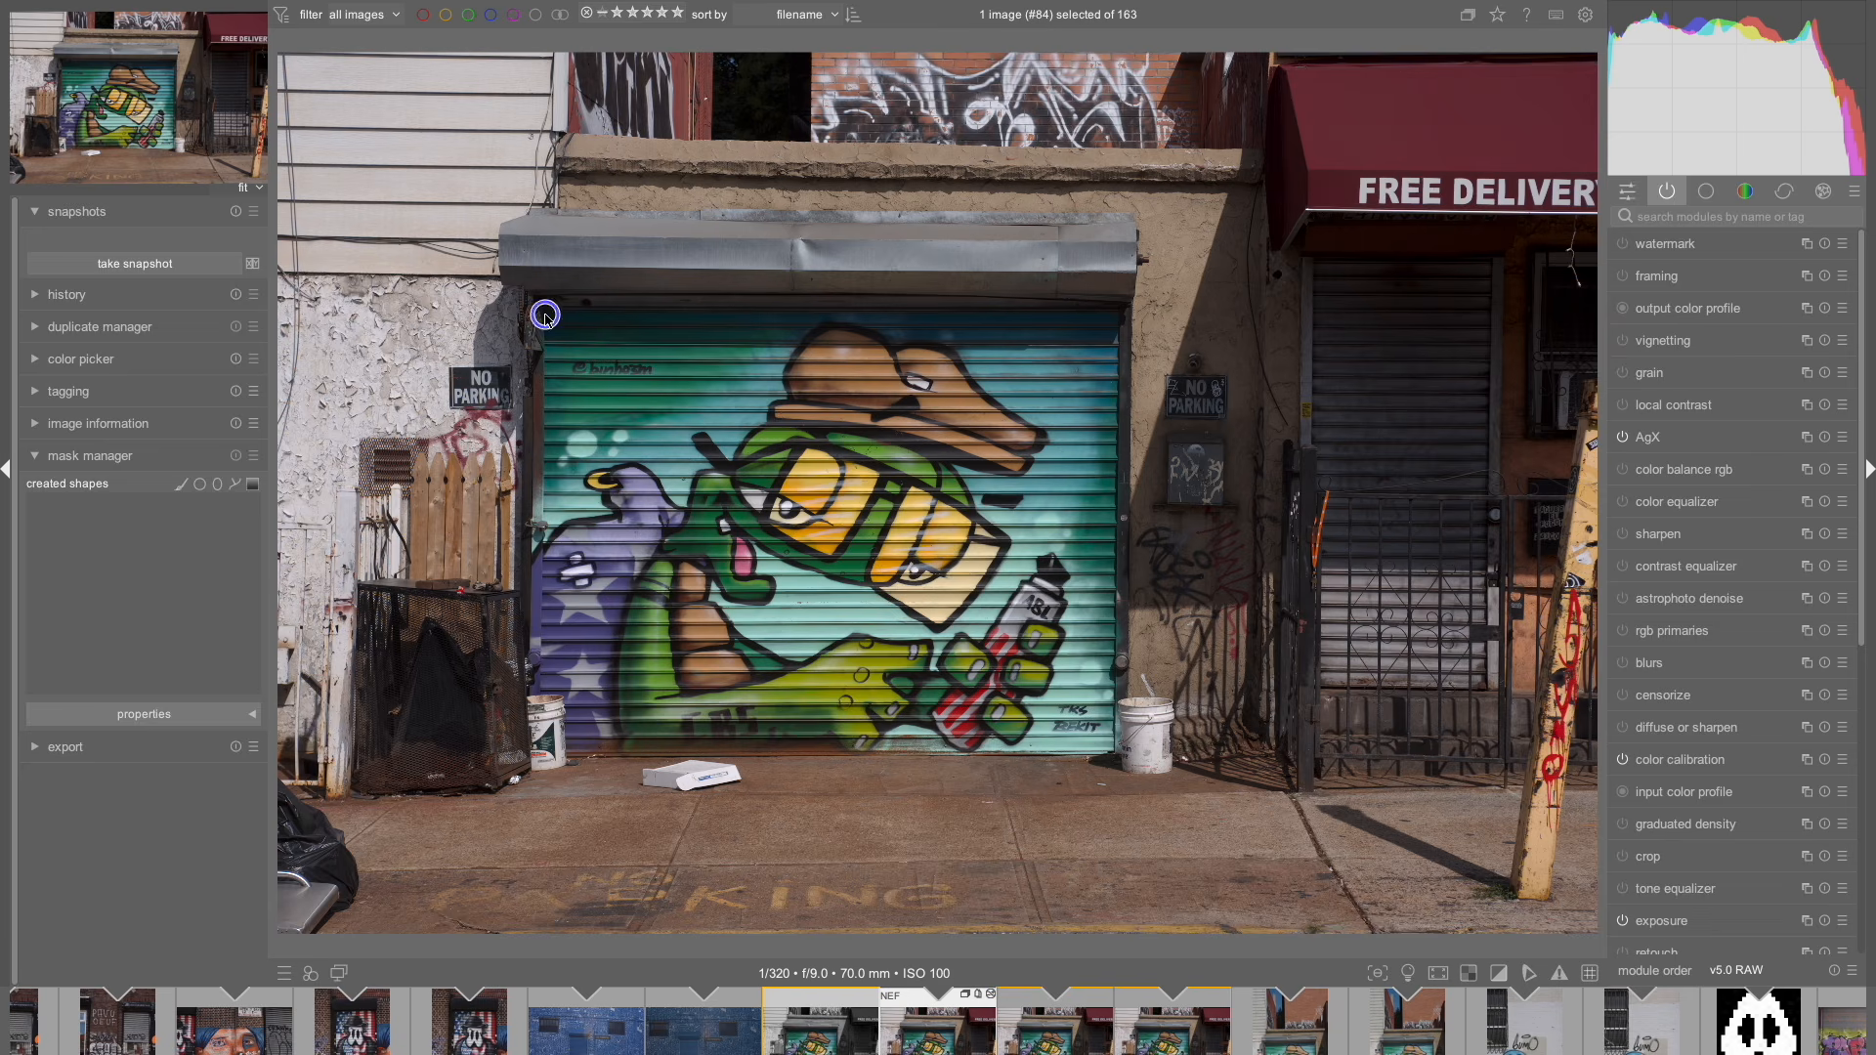
Step: Draw a four-corner path mask around the painted roll-up door, adjusting its upper-left and lower-right corners to the door frame
{"action": "left_click_drag", "start_coordinate": [545, 320], "coordinate": [1123, 314]}
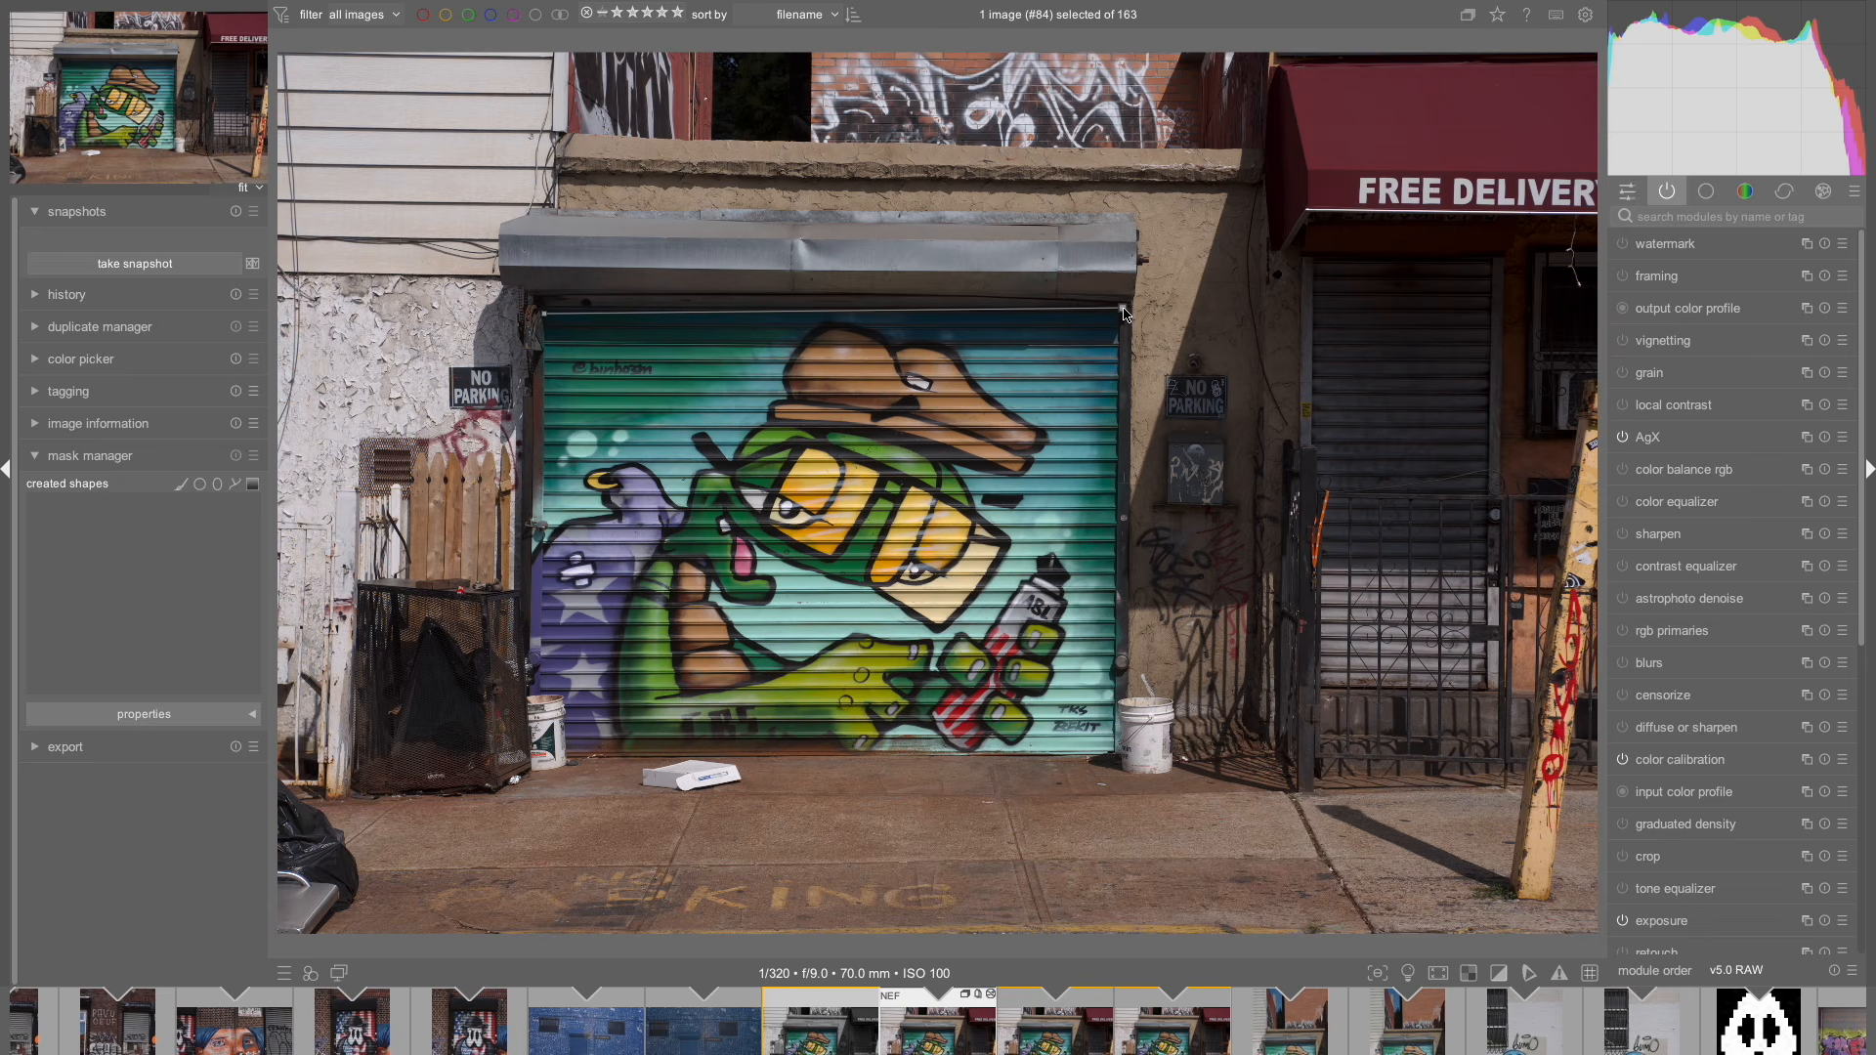
{"action": "left_click", "coordinate": [1124, 309]}
{"action": "left_click", "coordinate": [1110, 758]}
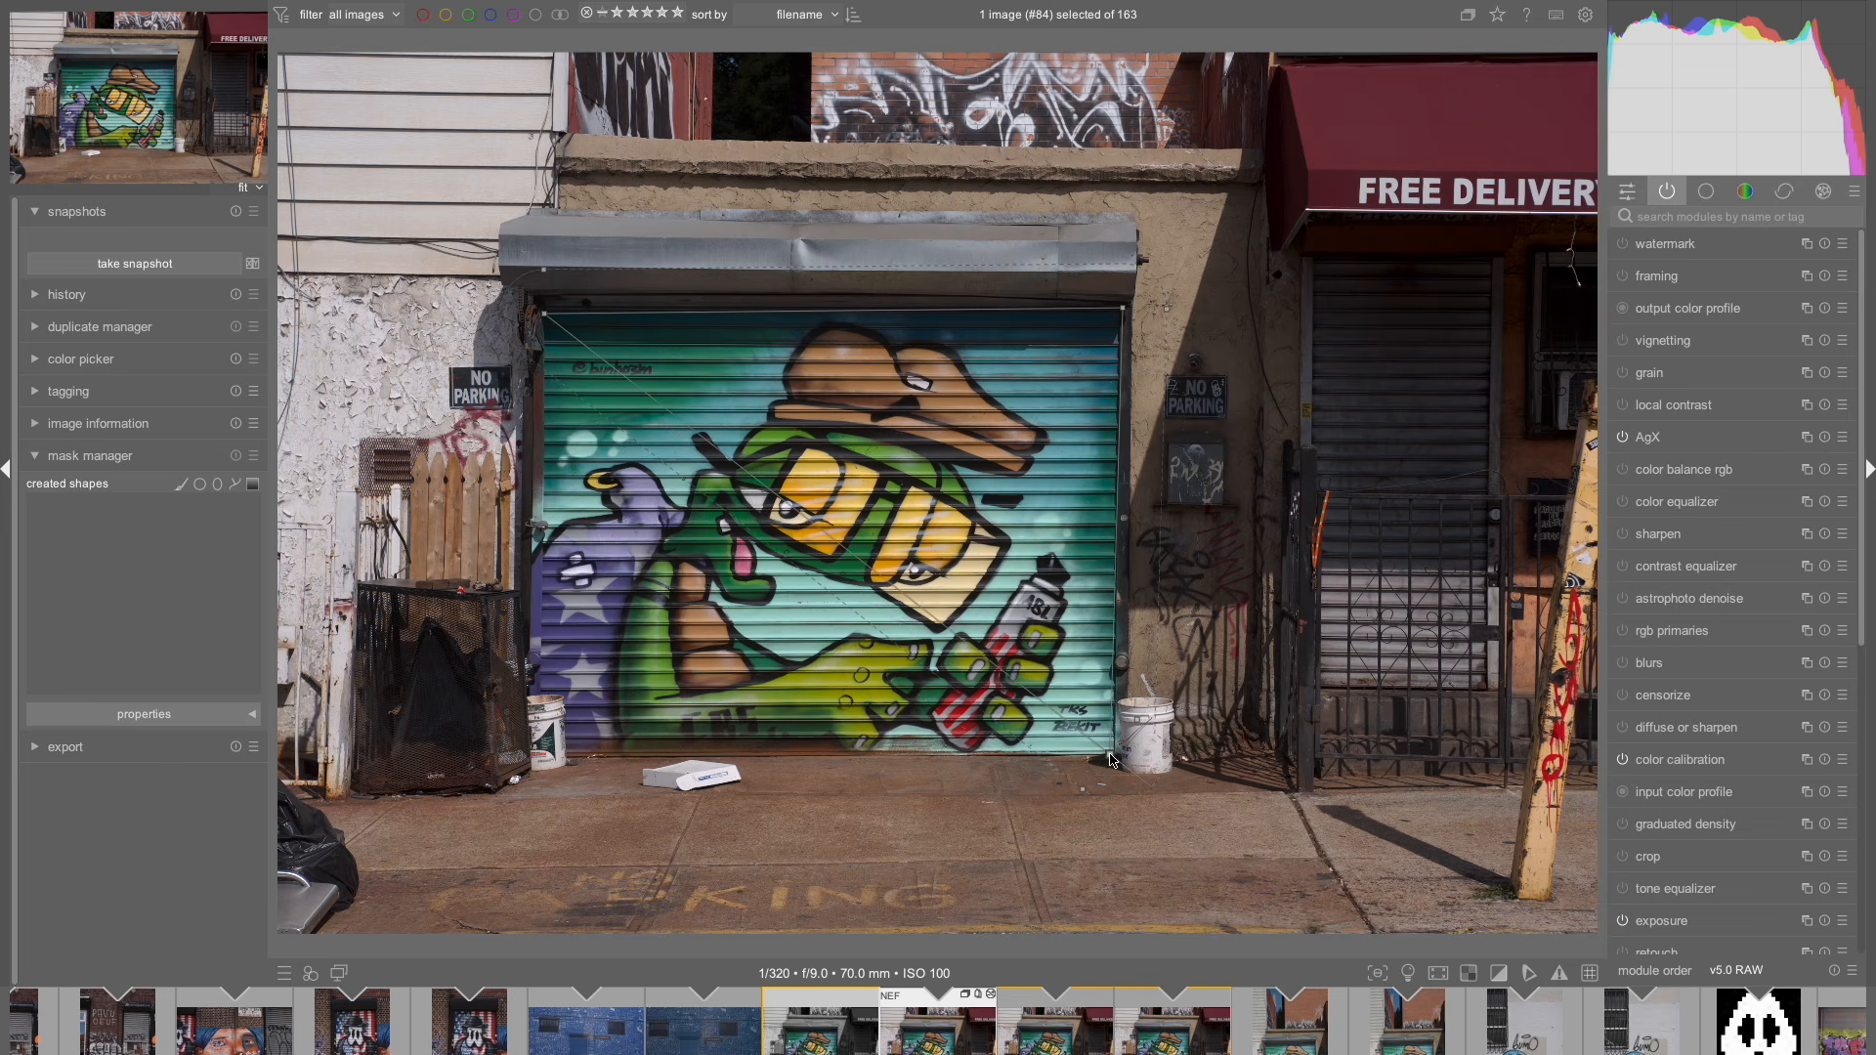
{"action": "left_click", "coordinate": [521, 763]}
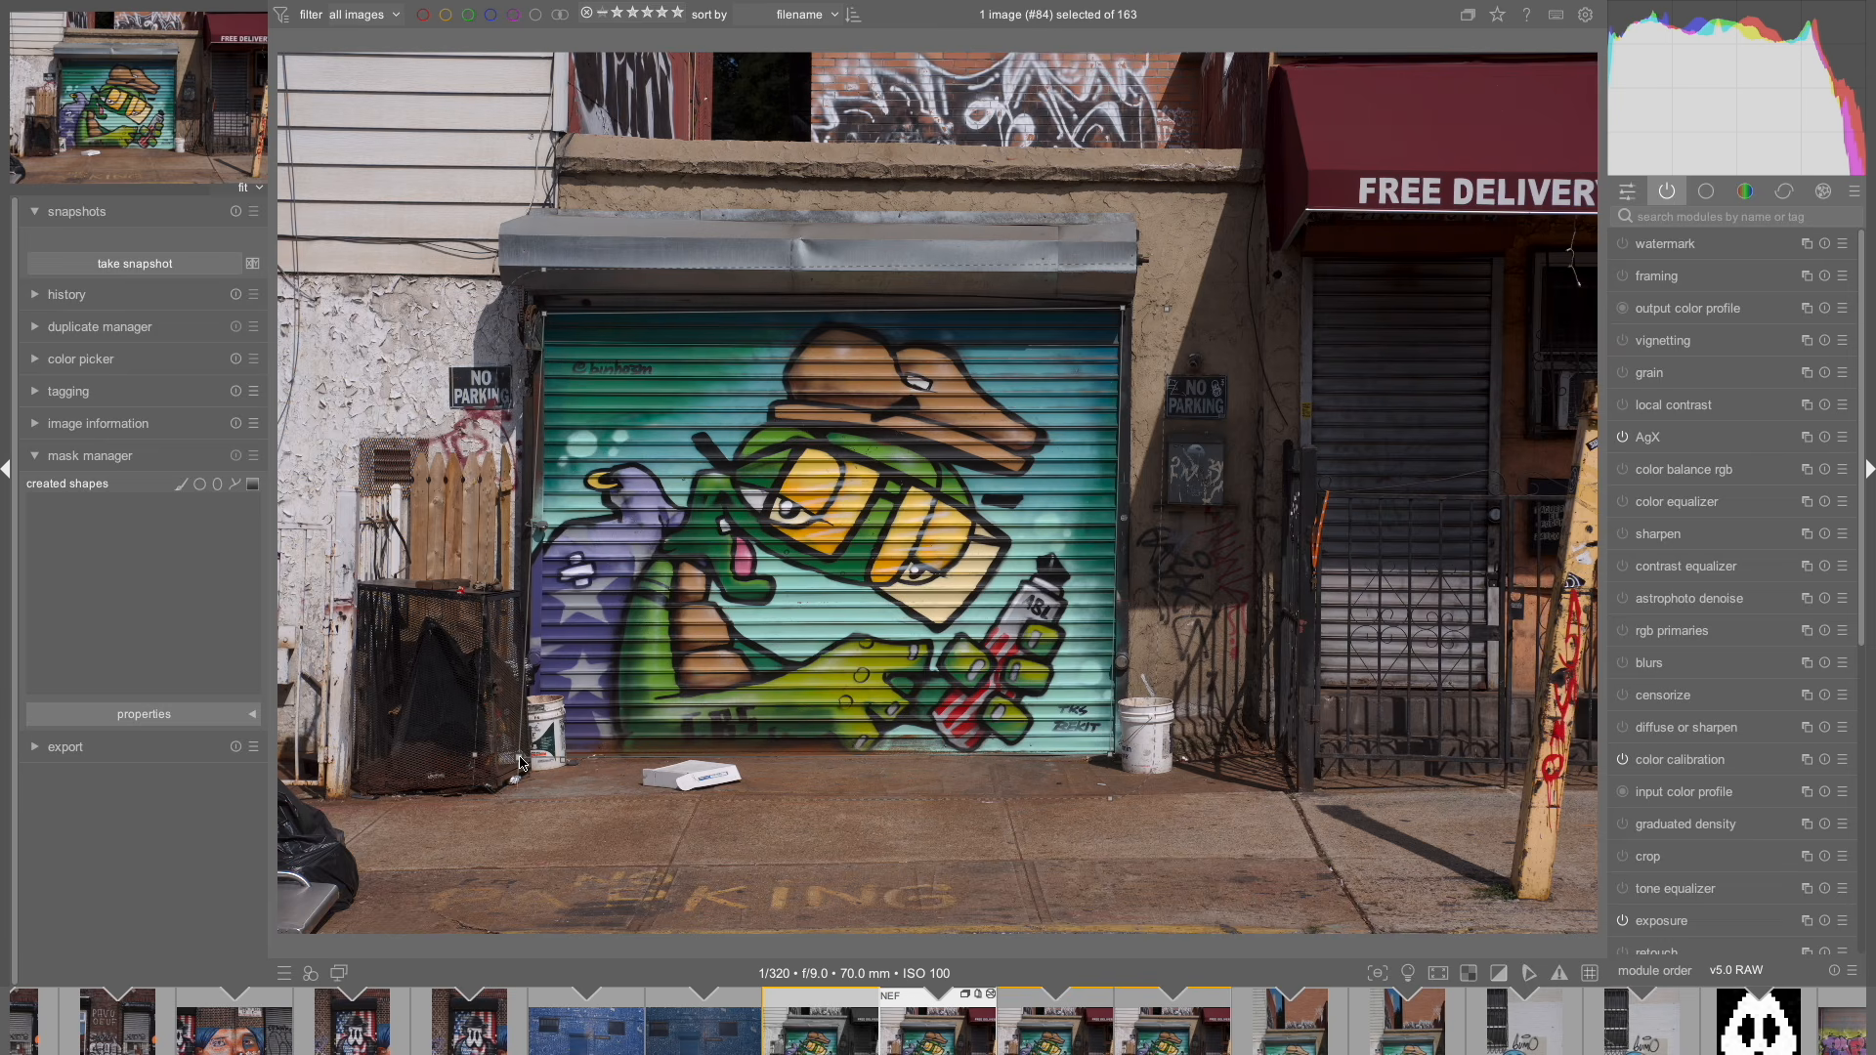
{"action": "right_click", "coordinate": [517, 549]}
{"action": "left_click_drag", "start_coordinate": [544, 314], "coordinate": [539, 305]}
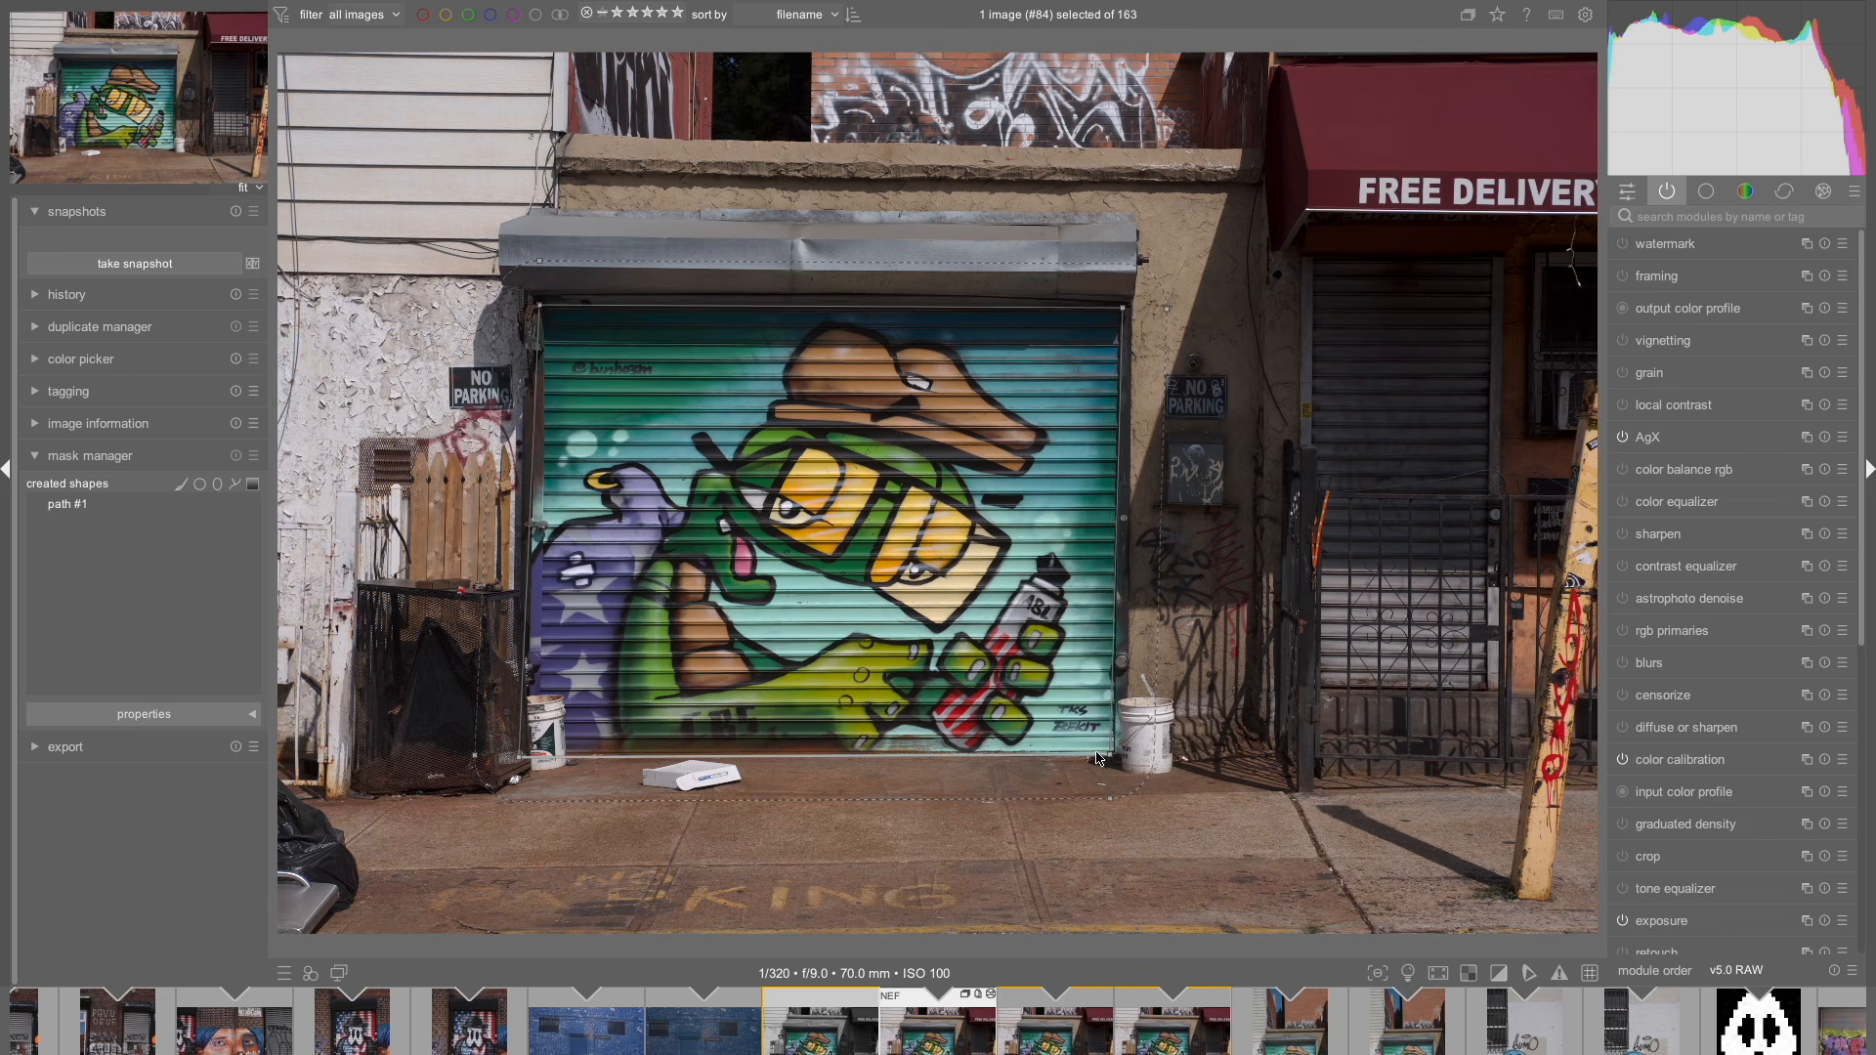
{"action": "left_click_drag", "start_coordinate": [1108, 756], "coordinate": [1119, 759]}
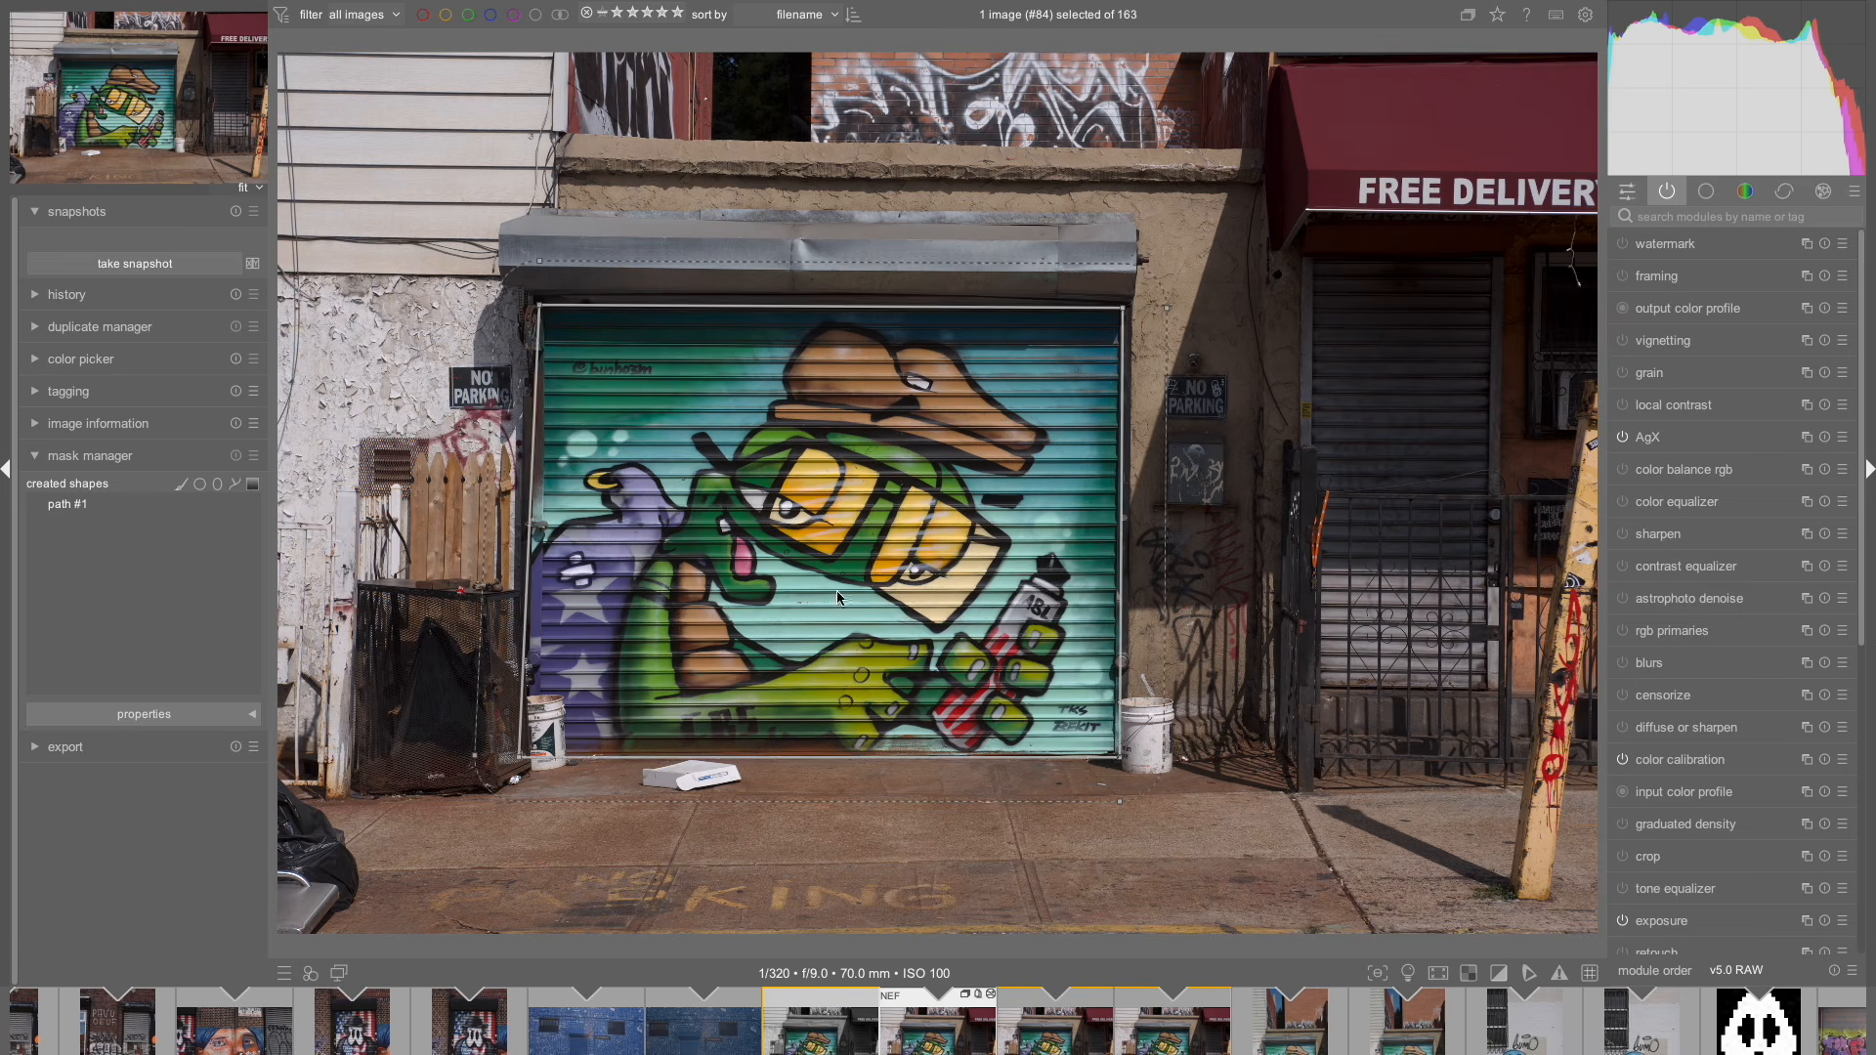
Step: At 100% zoom, align the path's upper-right corner with the door frame and pull its feather border in close to the edge
{"action": "left_click", "coordinate": [248, 187]}
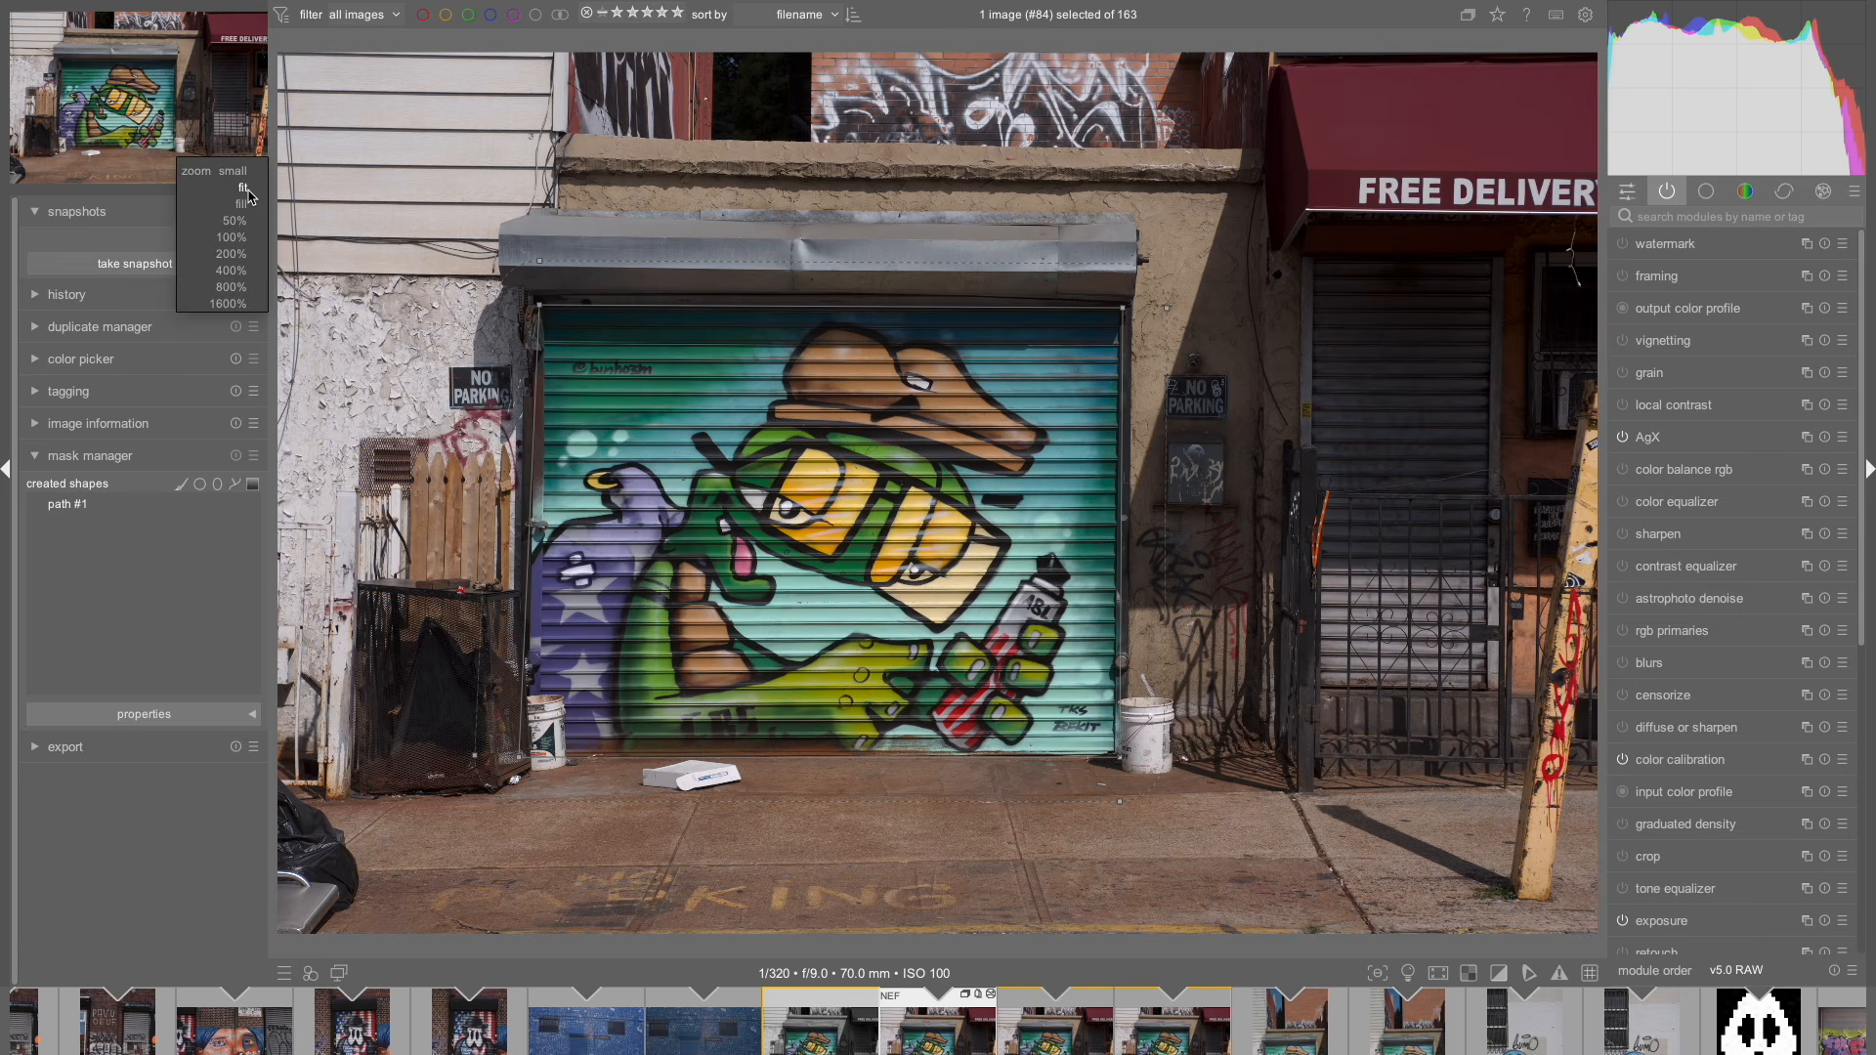
{"action": "left_click", "coordinate": [232, 238]}
{"action": "left_click_drag", "start_coordinate": [146, 84], "coordinate": [172, 79]}
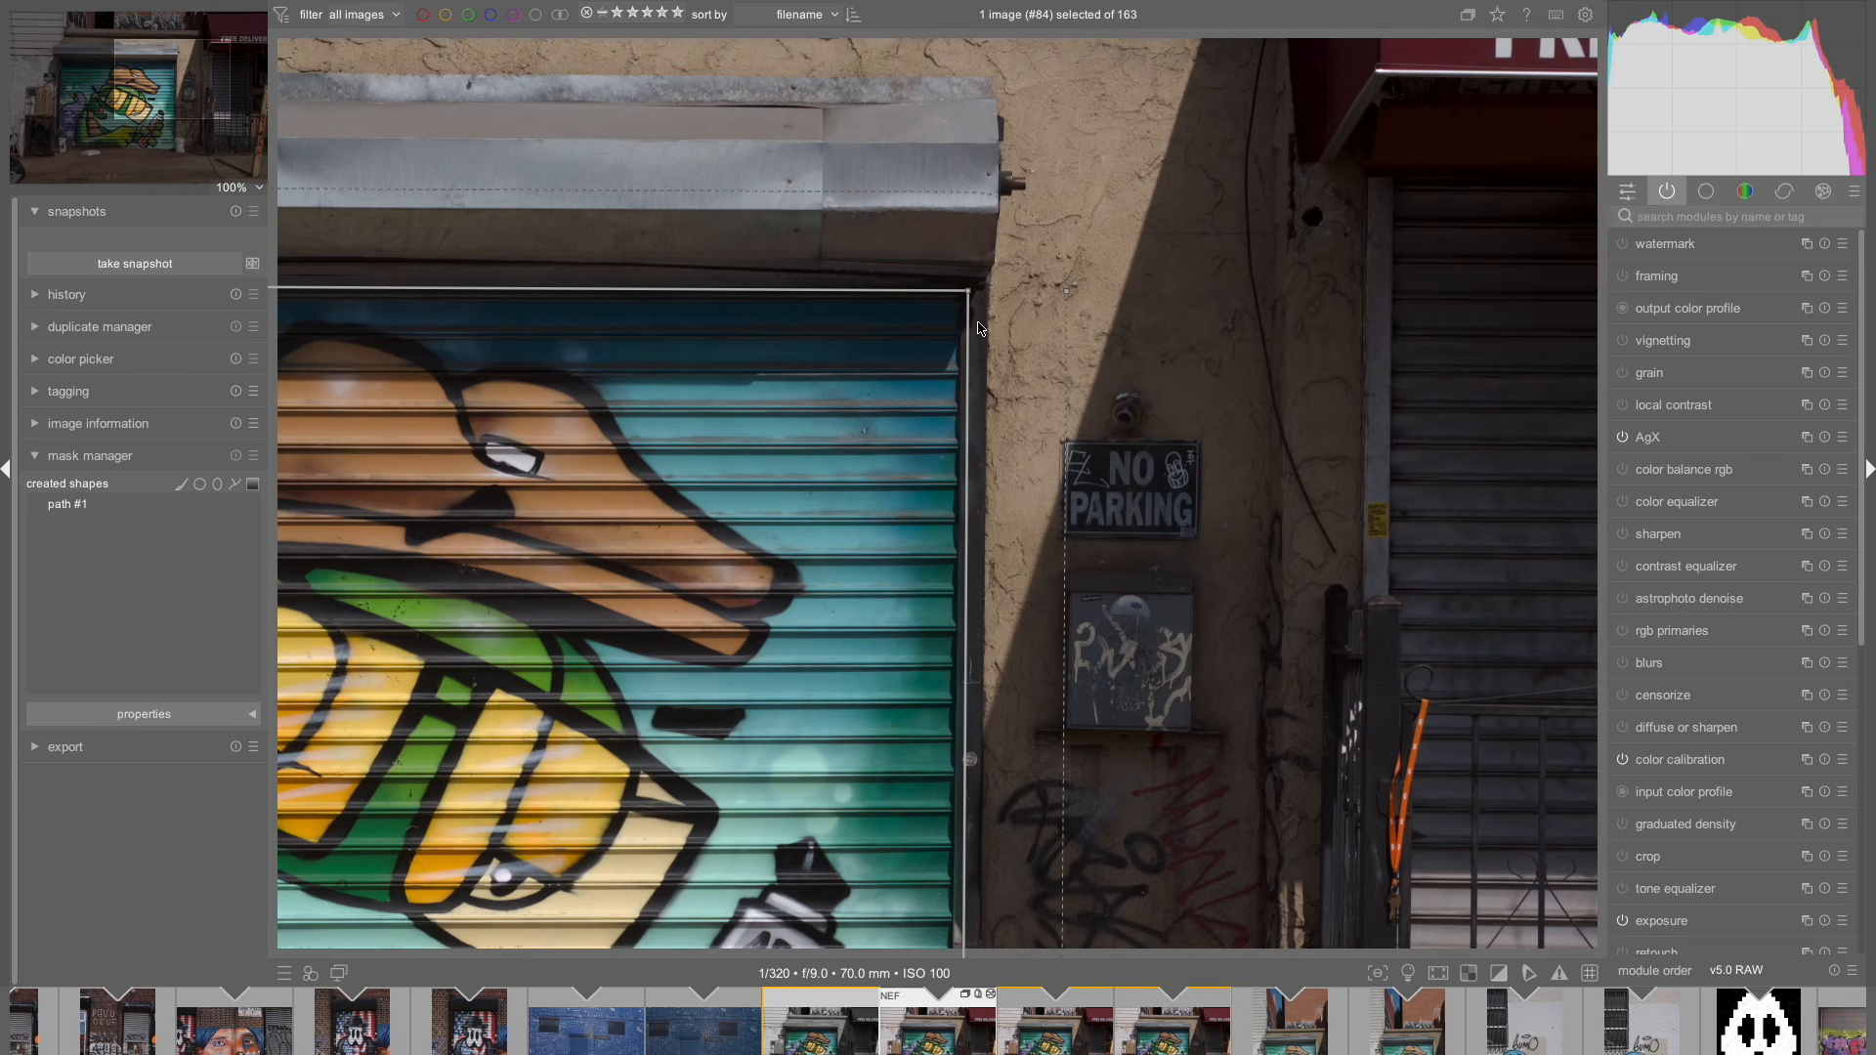
{"action": "left_click_drag", "start_coordinate": [968, 289], "coordinate": [987, 292]}
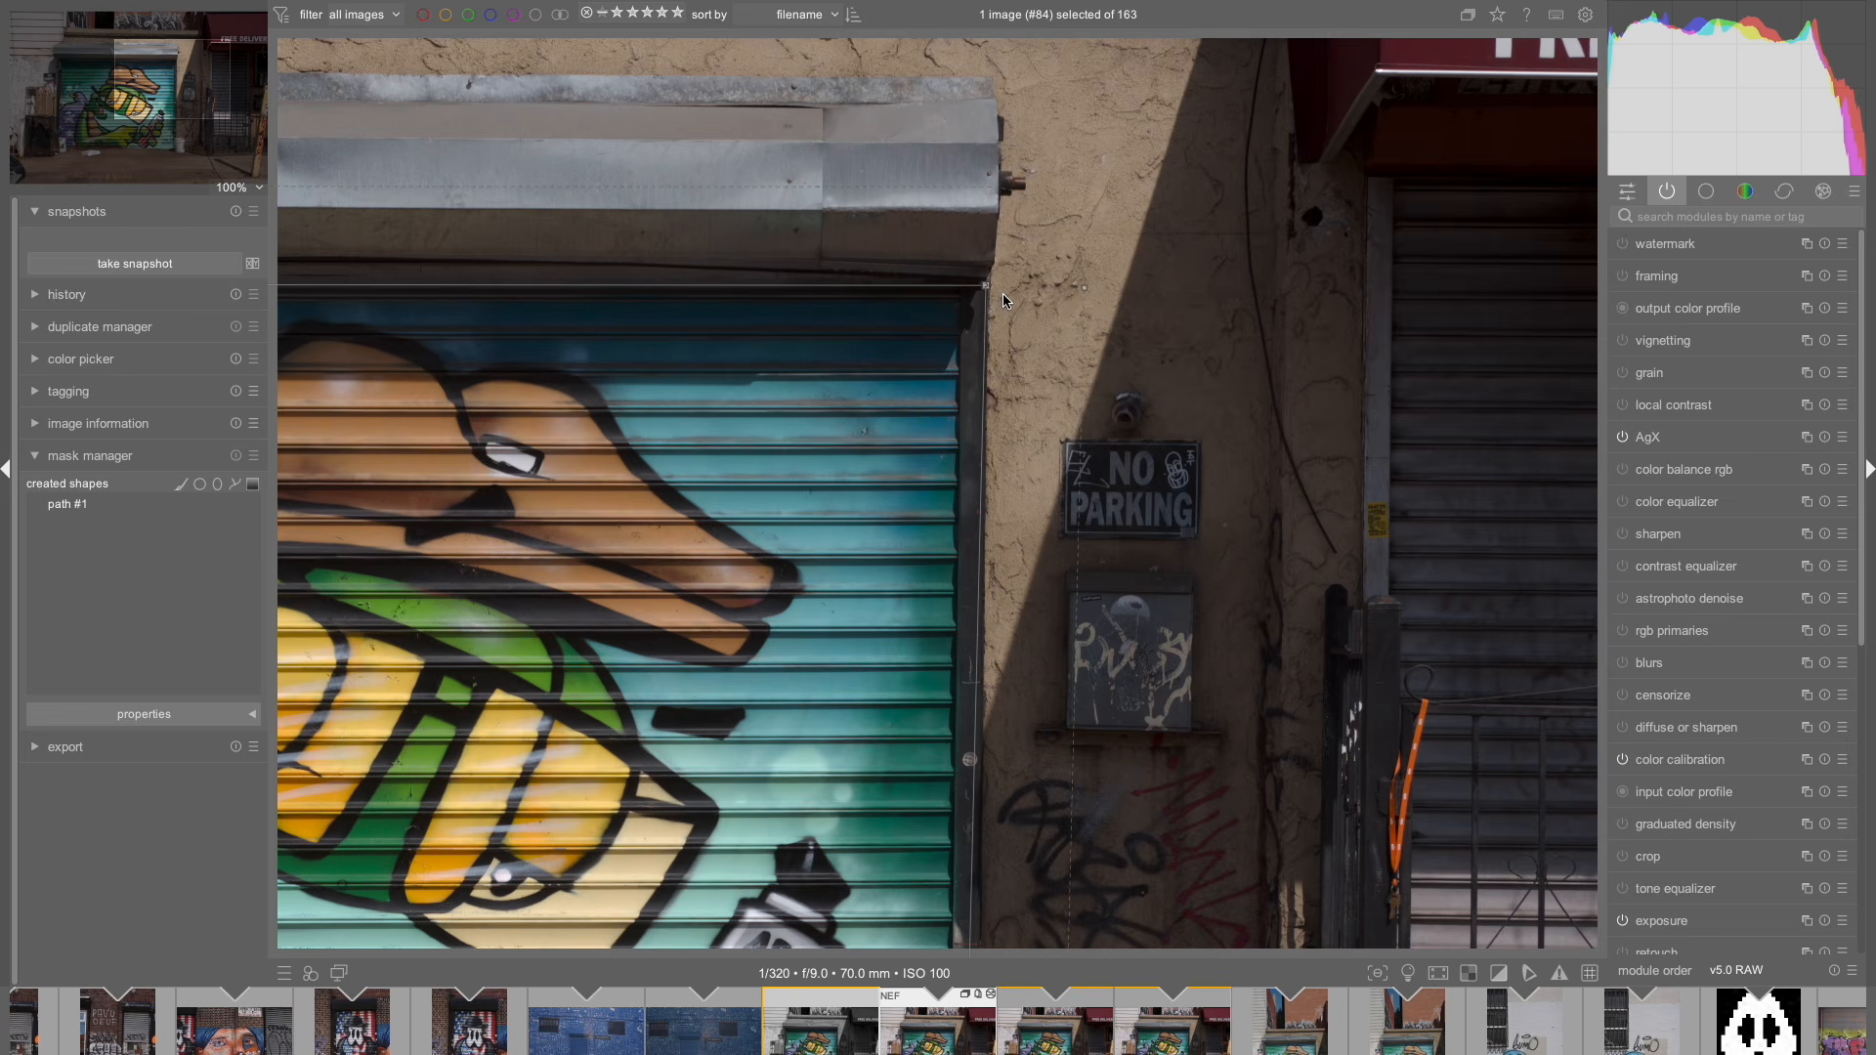
{"action": "left_click_drag", "start_coordinate": [1084, 288], "coordinate": [995, 292]}
Step: Align the path's two lower corners with the base of the door frame and tighten the feather at the lower-right corner
{"action": "left_click_drag", "start_coordinate": [176, 80], "coordinate": [188, 139]}
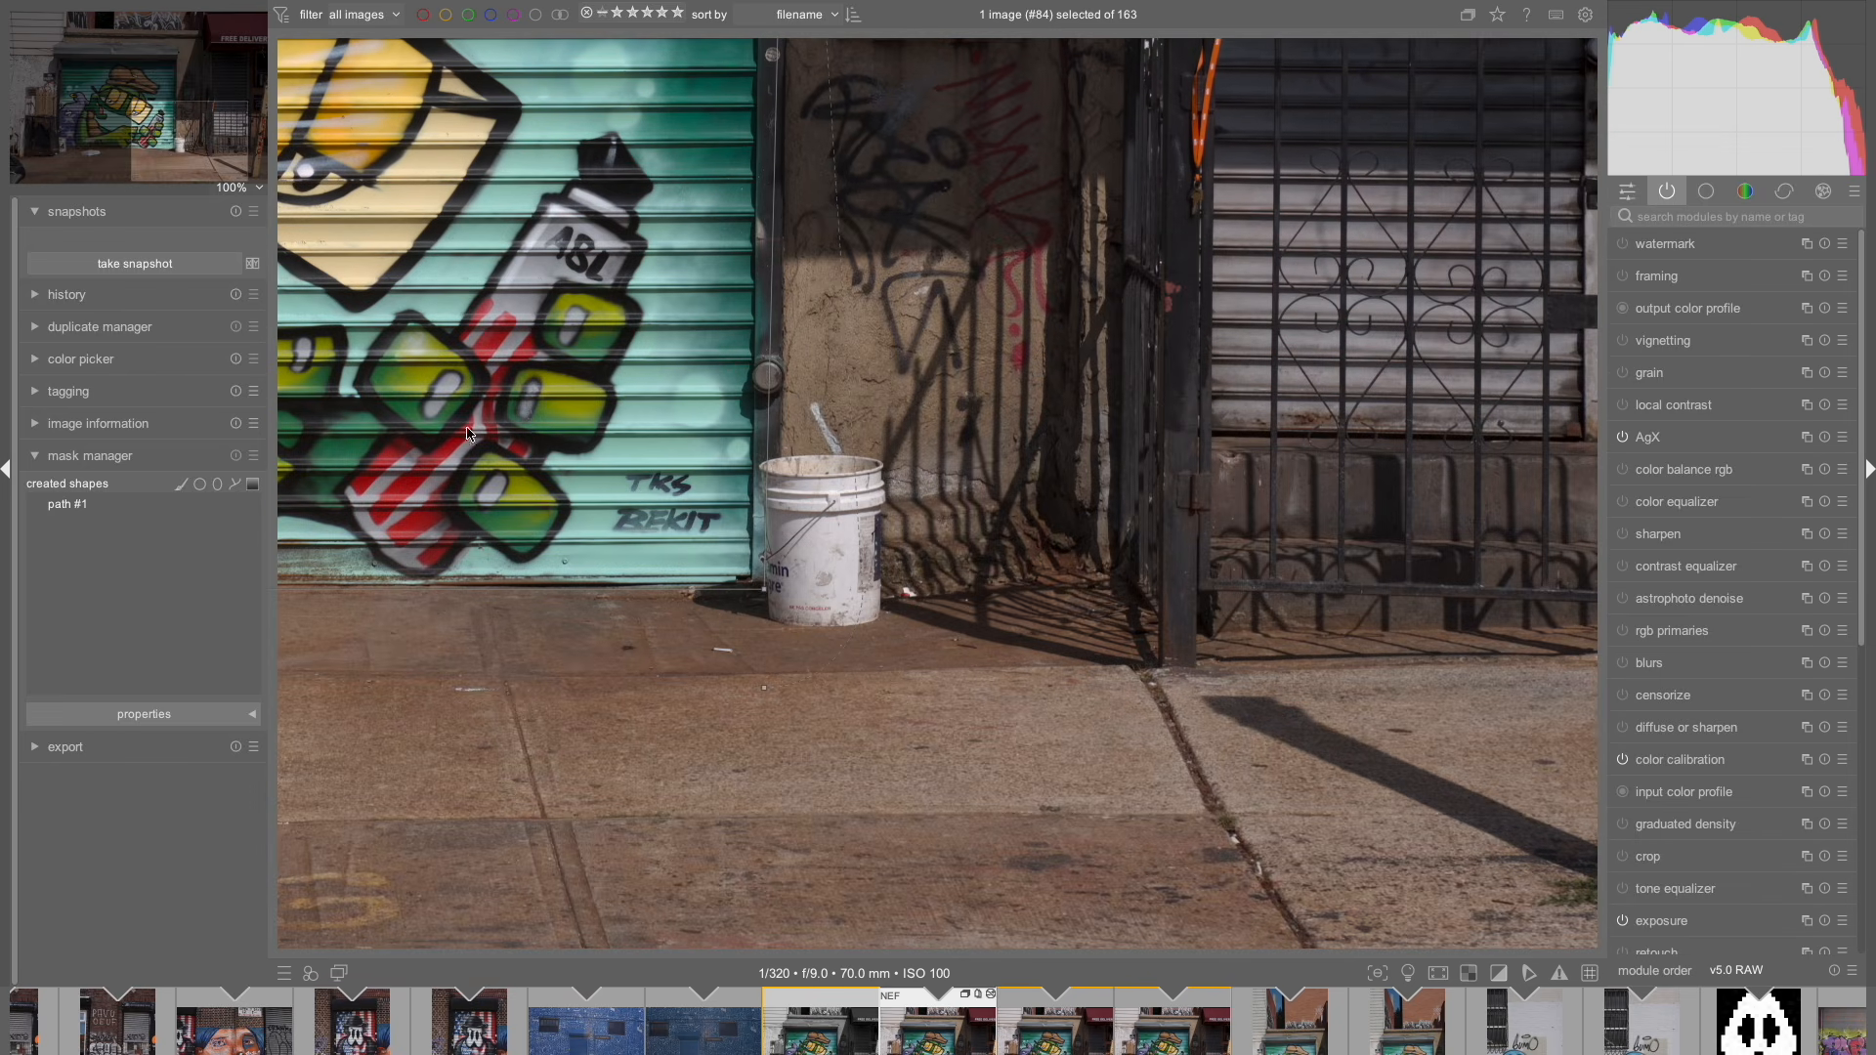
{"action": "left_click_drag", "start_coordinate": [768, 588], "coordinate": [780, 587]}
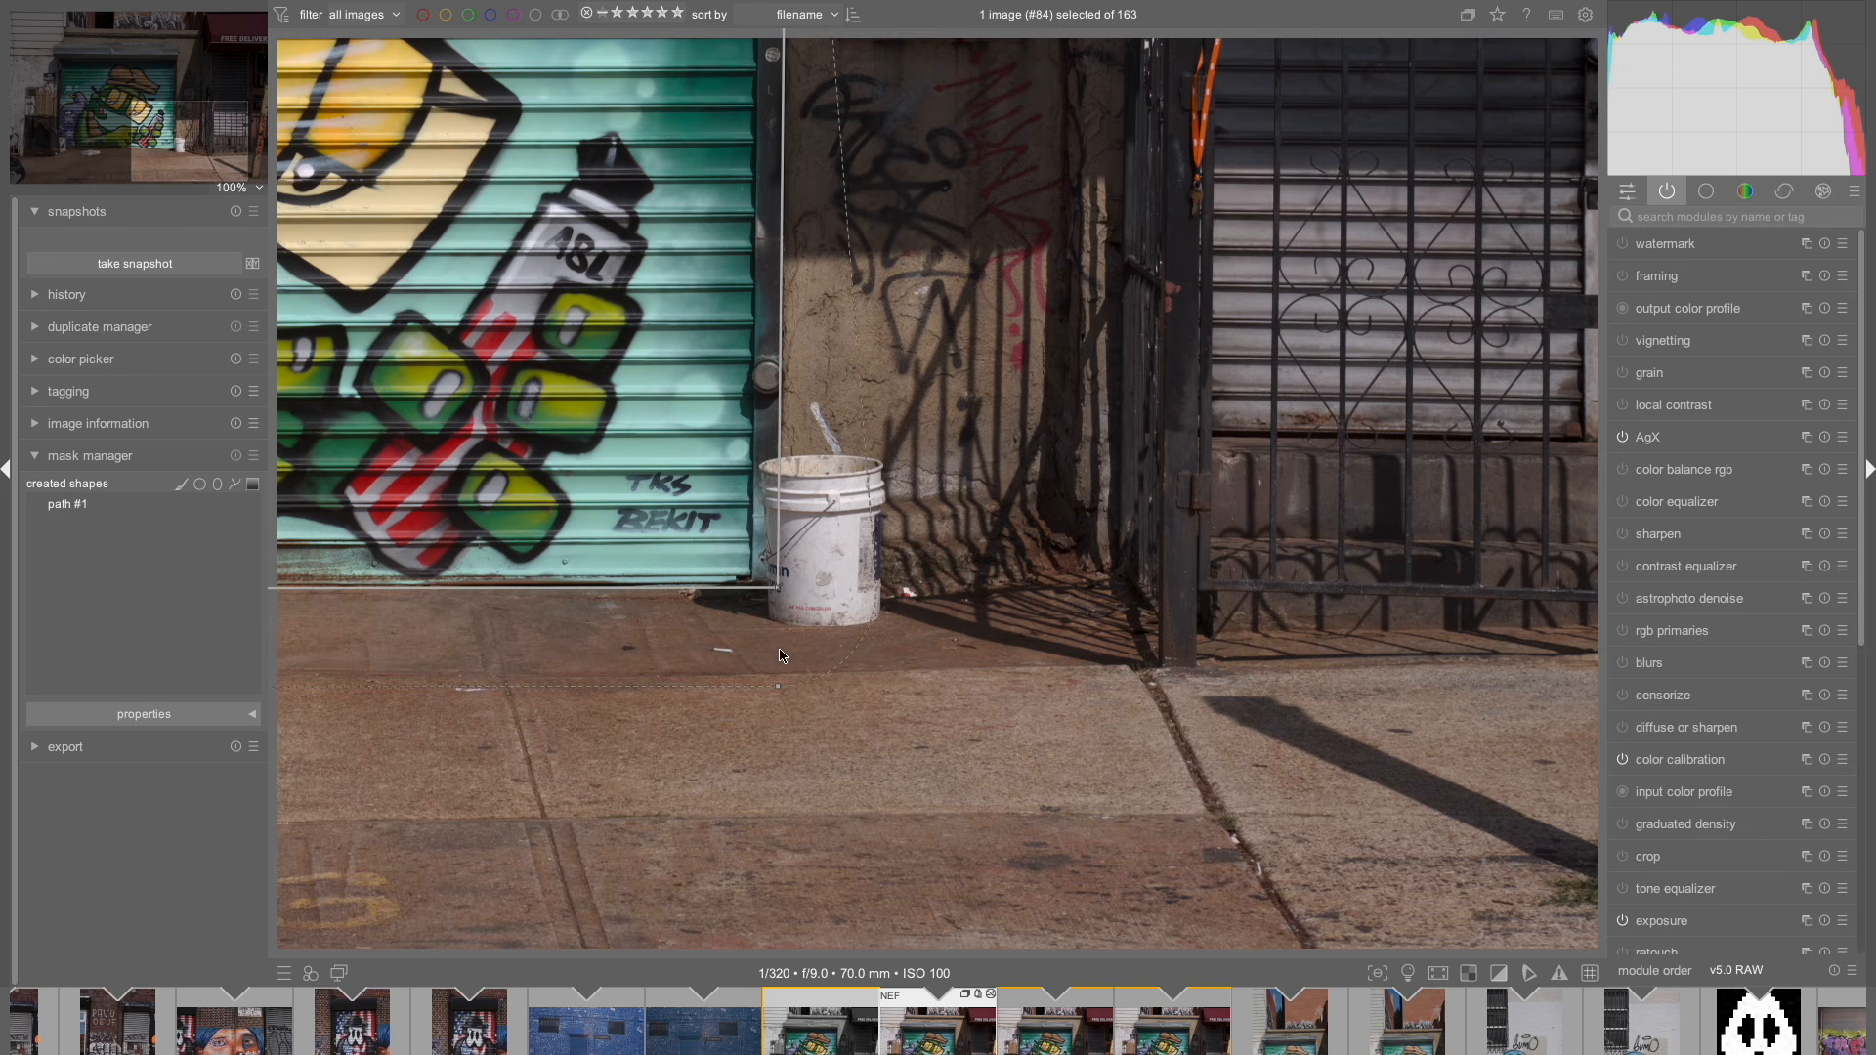
{"action": "left_click_drag", "start_coordinate": [777, 688], "coordinate": [780, 591]}
{"action": "left_click_drag", "start_coordinate": [200, 143], "coordinate": [90, 135]}
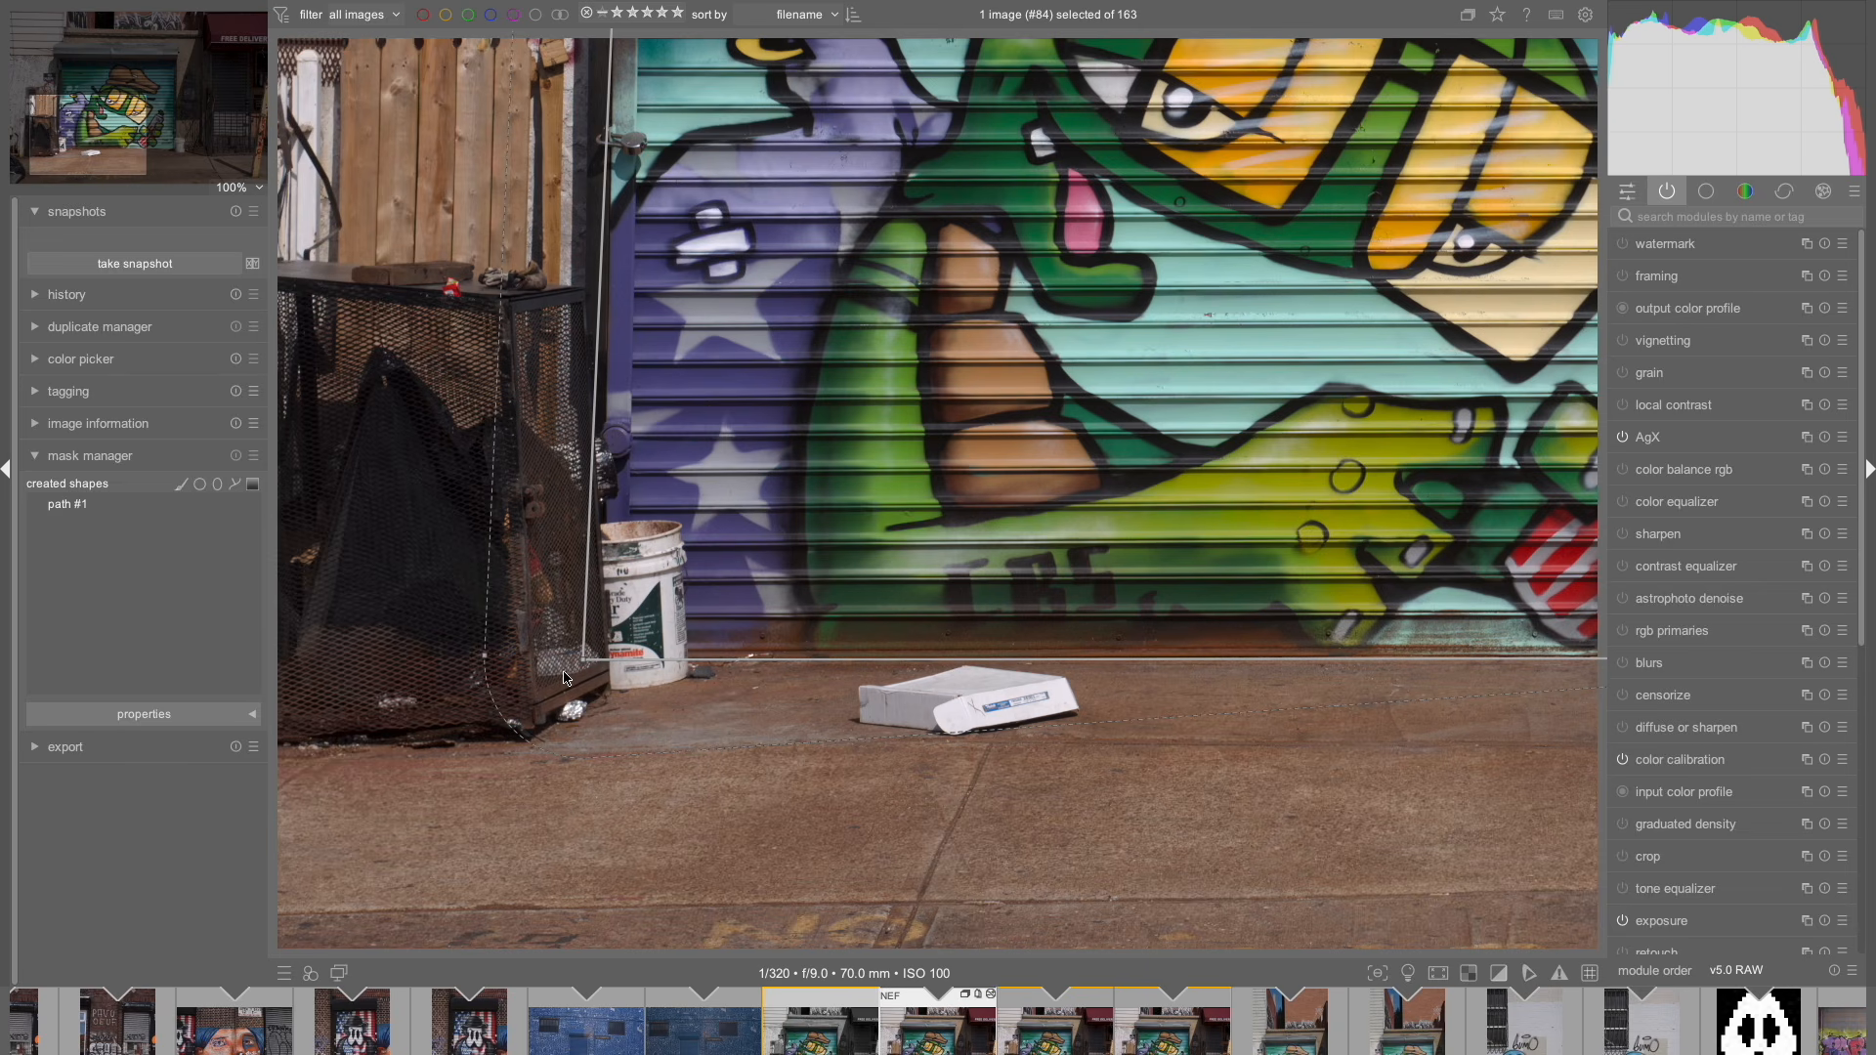
{"action": "mouse_move", "coordinate": [583, 660]}
{"action": "left_mouse_down"}
{"action": "mouse_move", "coordinate": [609, 659]}
{"action": "mouse_move", "coordinate": [508, 657]}
{"action": "mouse_move", "coordinate": [602, 673]}
{"action": "left_mouse_up"}
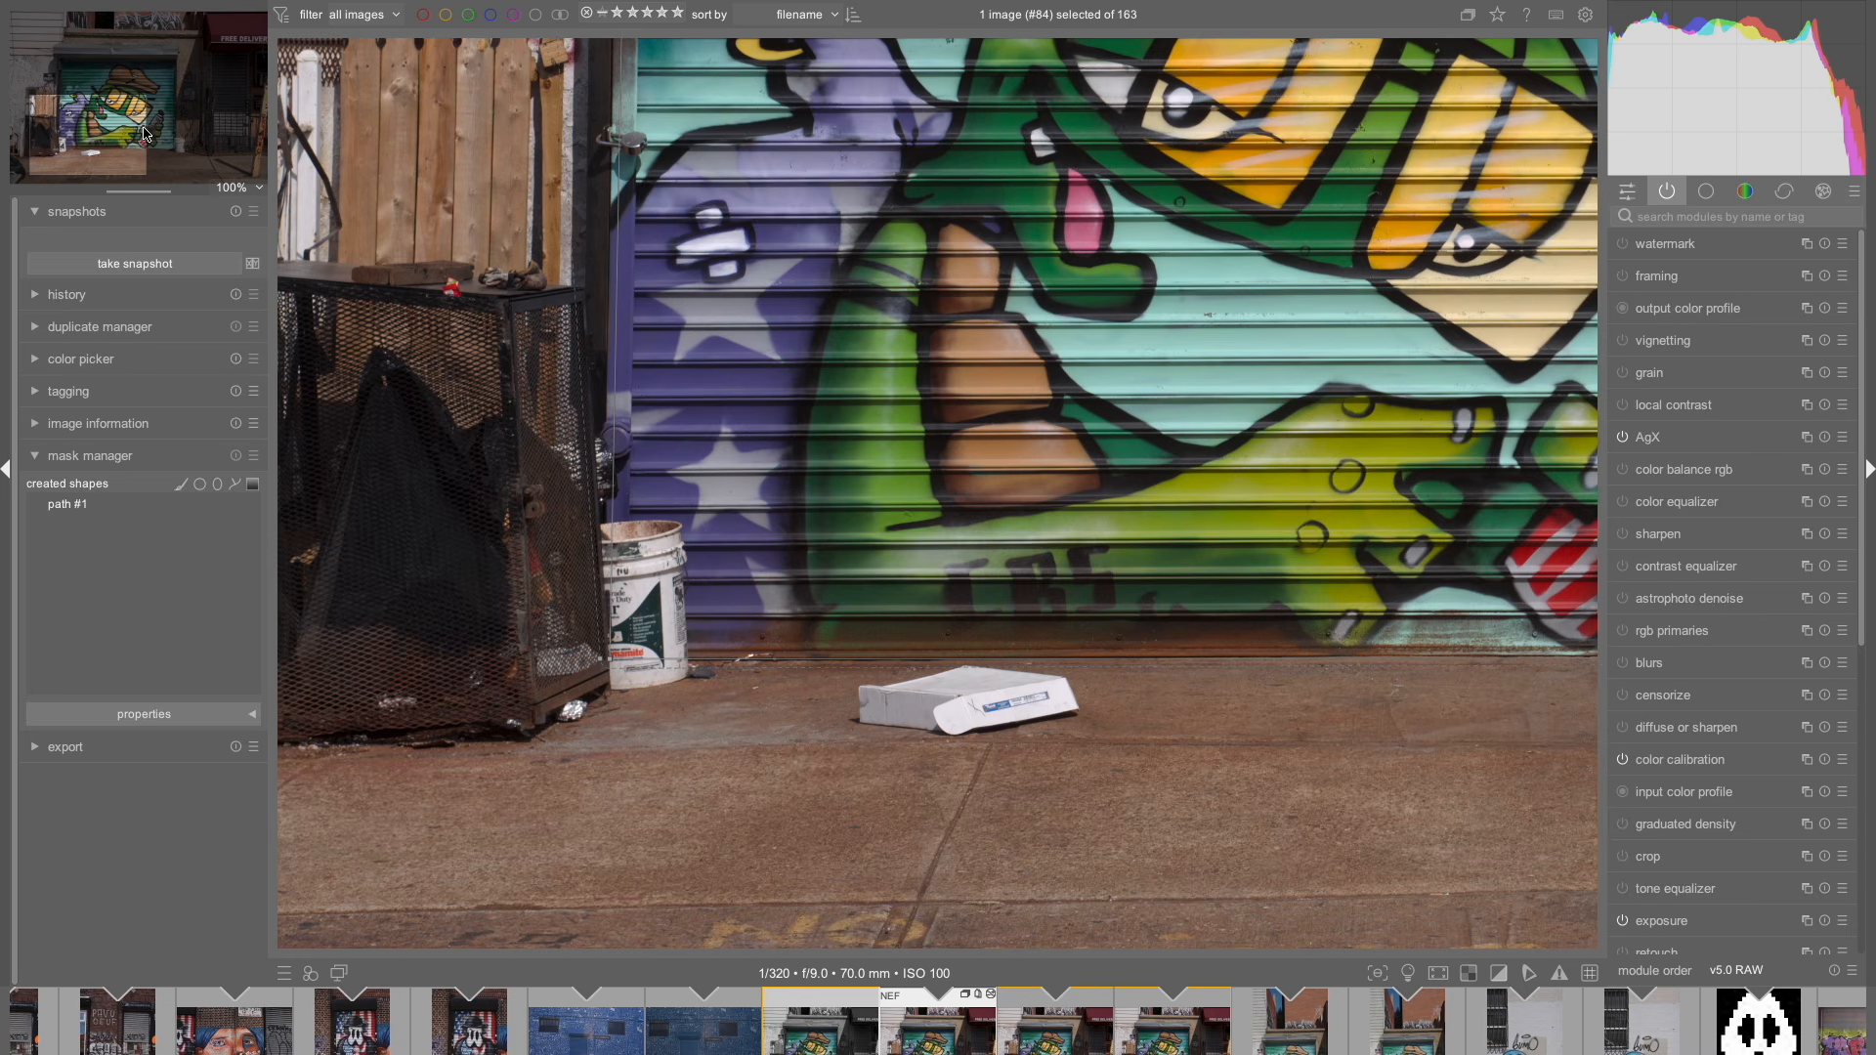
Step: Align the path's upper-left corner with the door frame, tighten its feather, and return to viewing the whole photo
{"action": "left_click", "coordinate": [81, 128]}
{"action": "left_click_drag", "start_coordinate": [81, 128], "coordinate": [83, 84]}
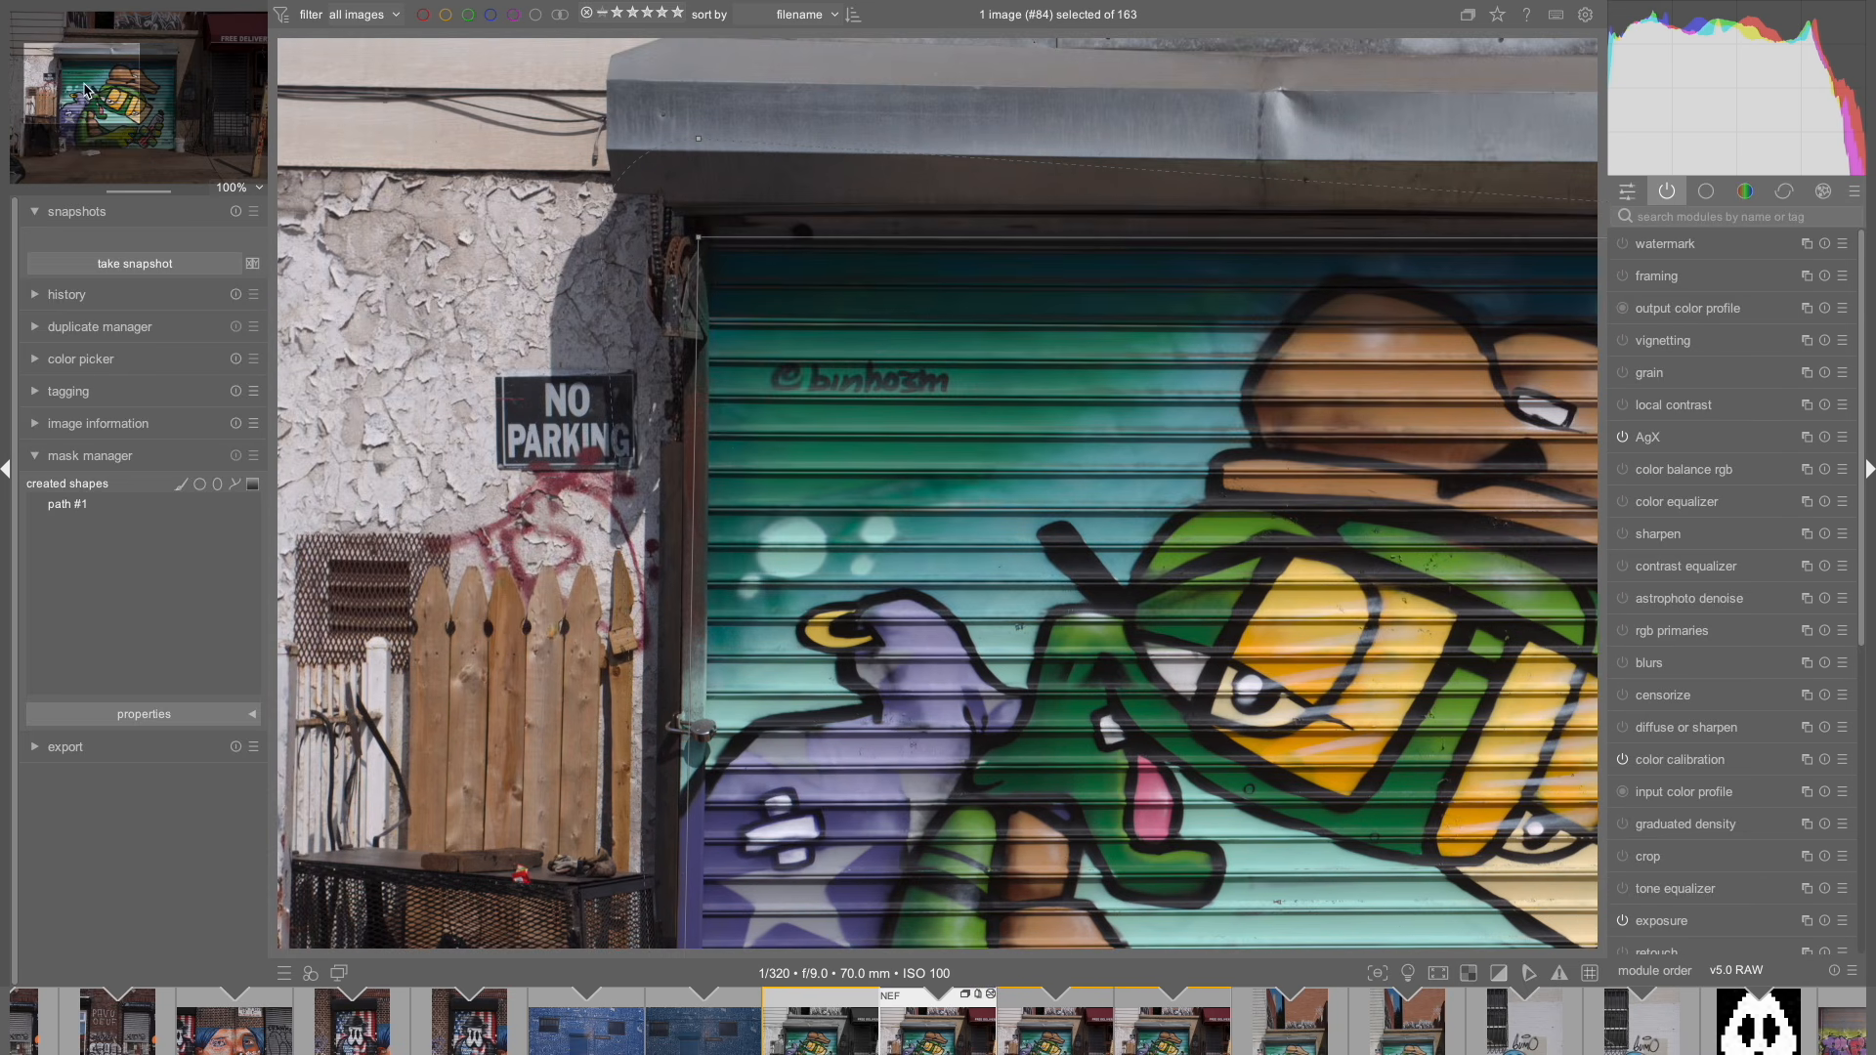
{"action": "left_click_drag", "start_coordinate": [699, 237], "coordinate": [687, 221]}
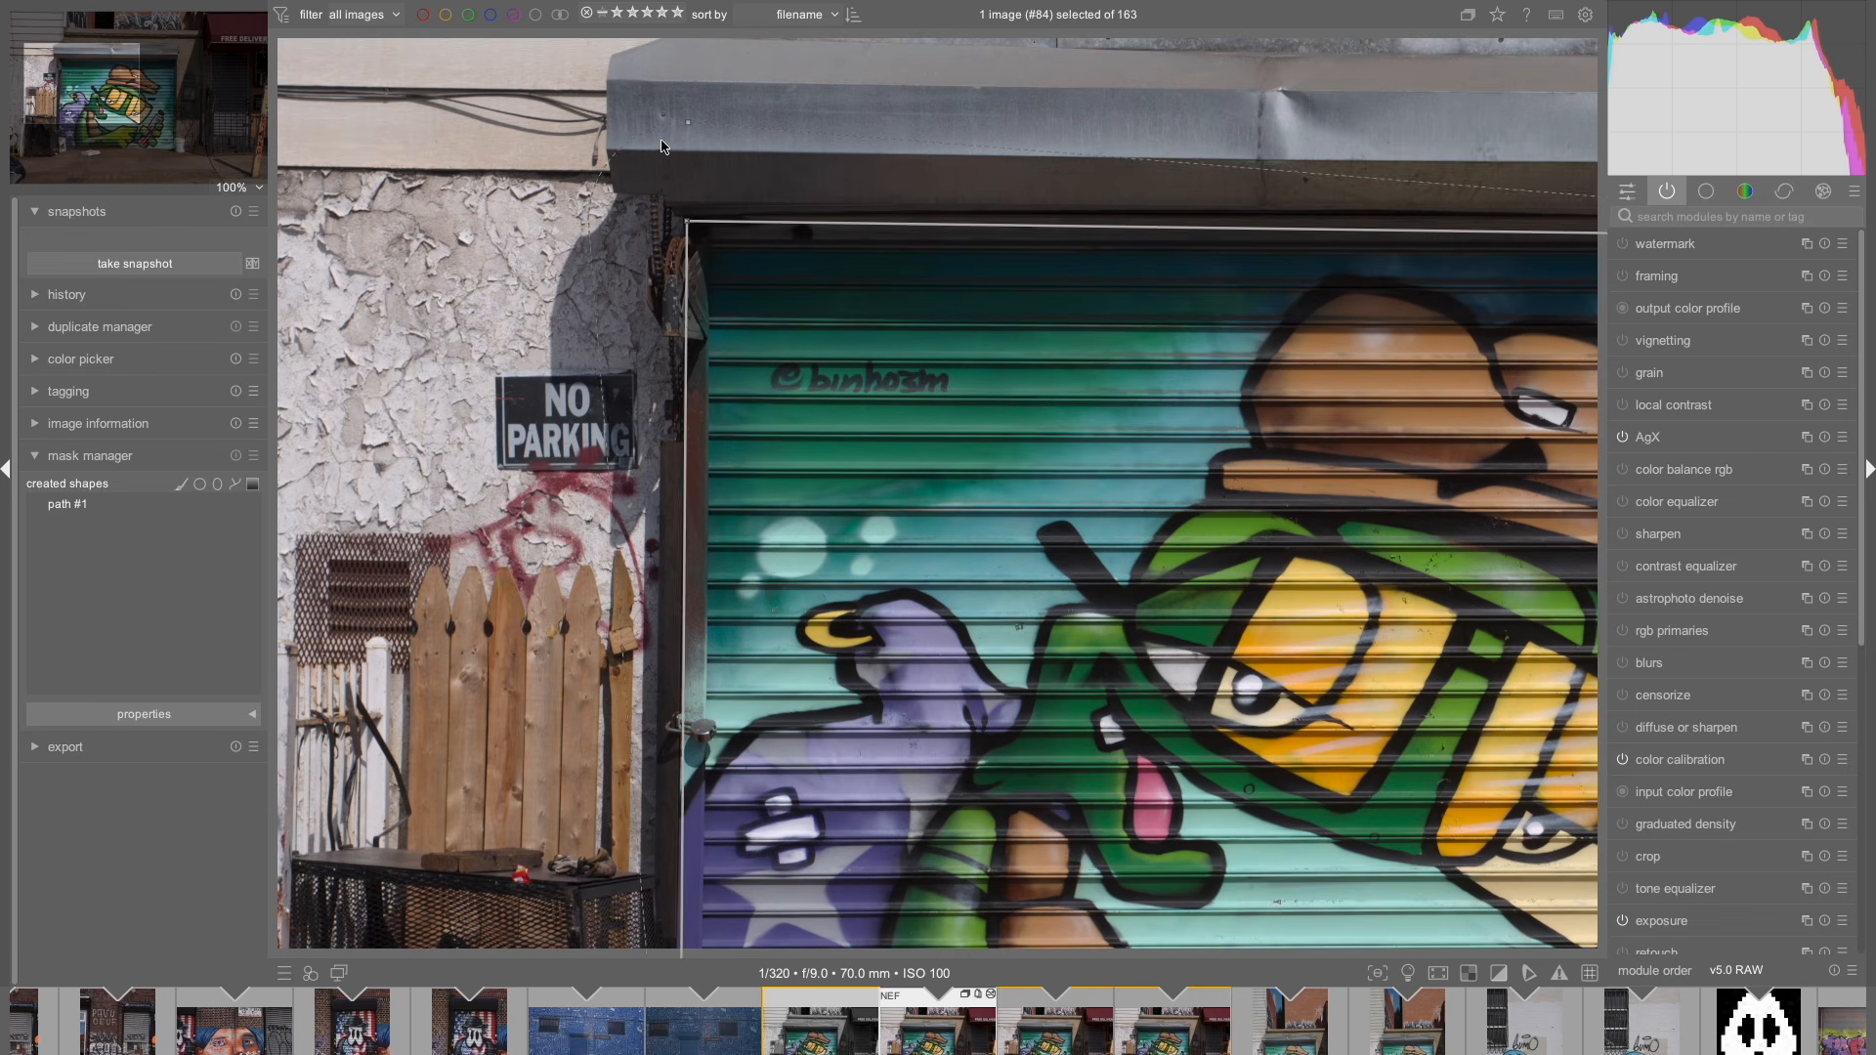
{"action": "left_click_drag", "start_coordinate": [687, 127], "coordinate": [681, 213]}
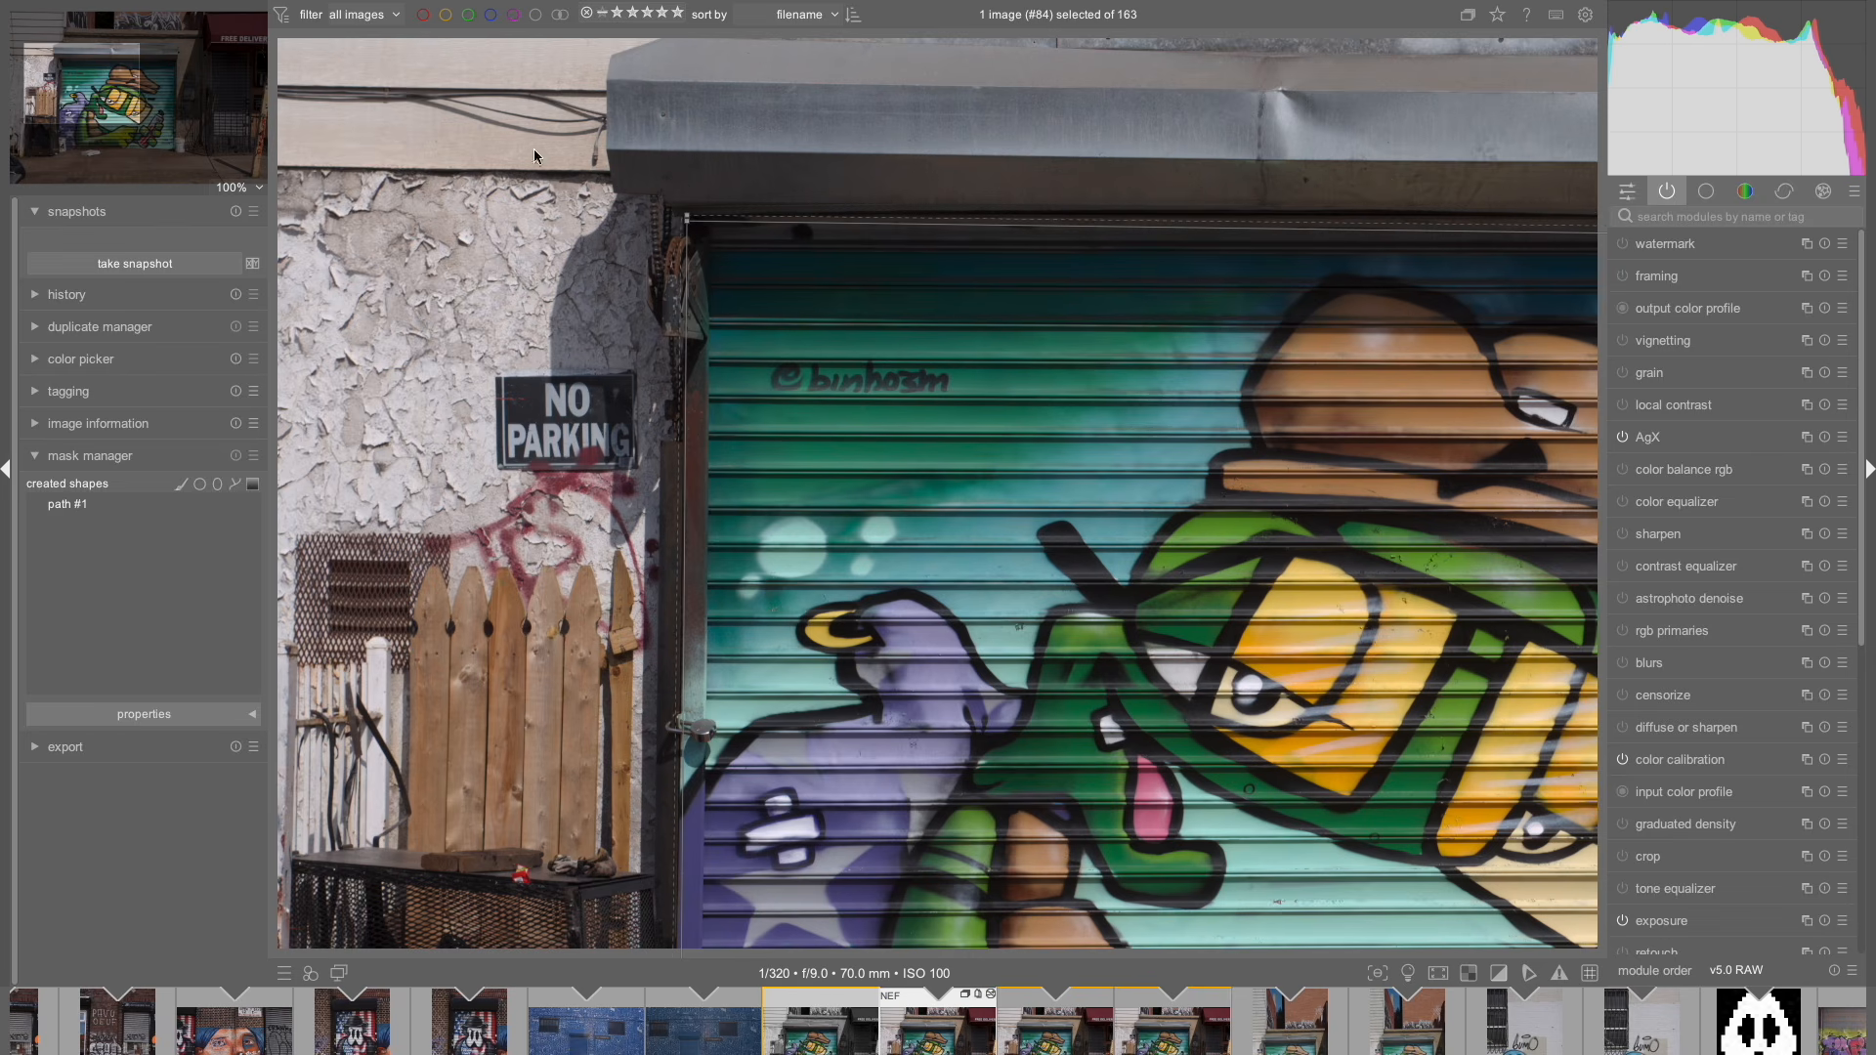
{"action": "left_click", "coordinate": [238, 191]}
{"action": "left_click", "coordinate": [241, 138]}
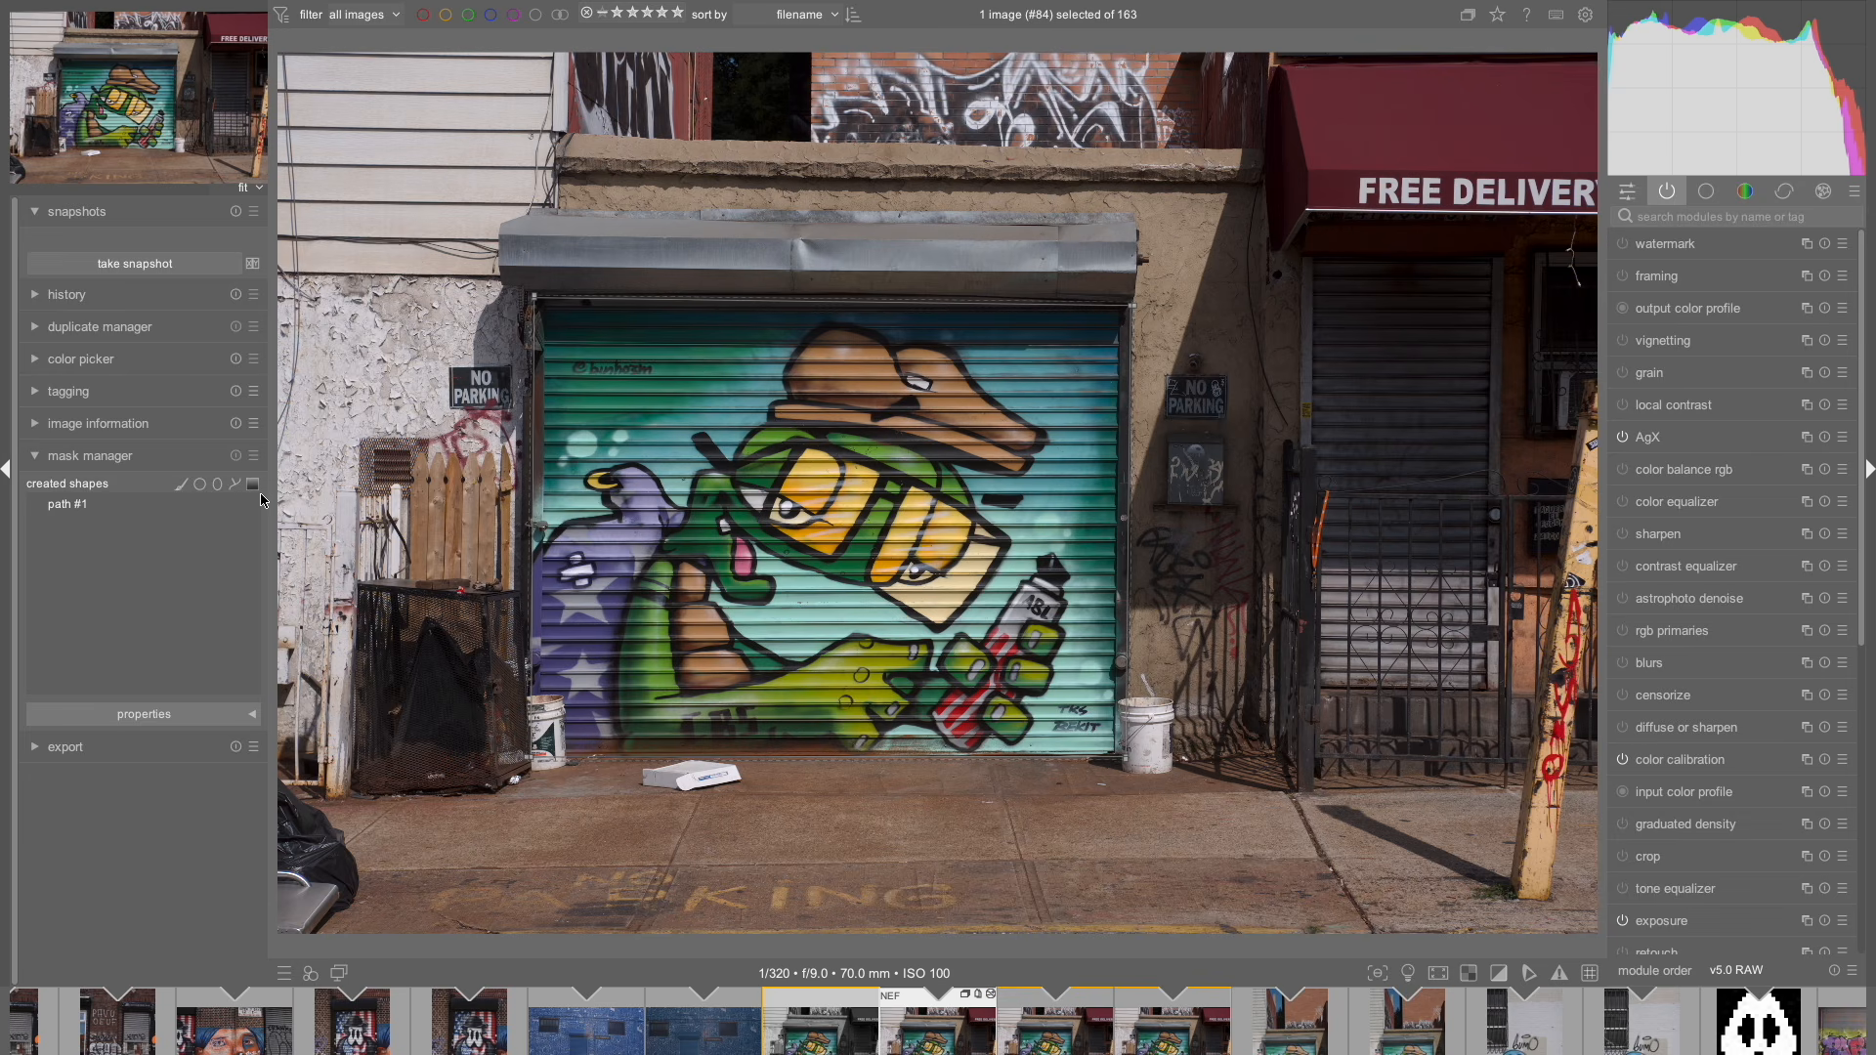
Step: Rename the path shape in the mask manager to "Door"
{"action": "double_click", "coordinate": [76, 511]}
{"action": "left_click_drag", "start_coordinate": [104, 507], "coordinate": [4, 498]}
{"action": "type", "text": "Door"}
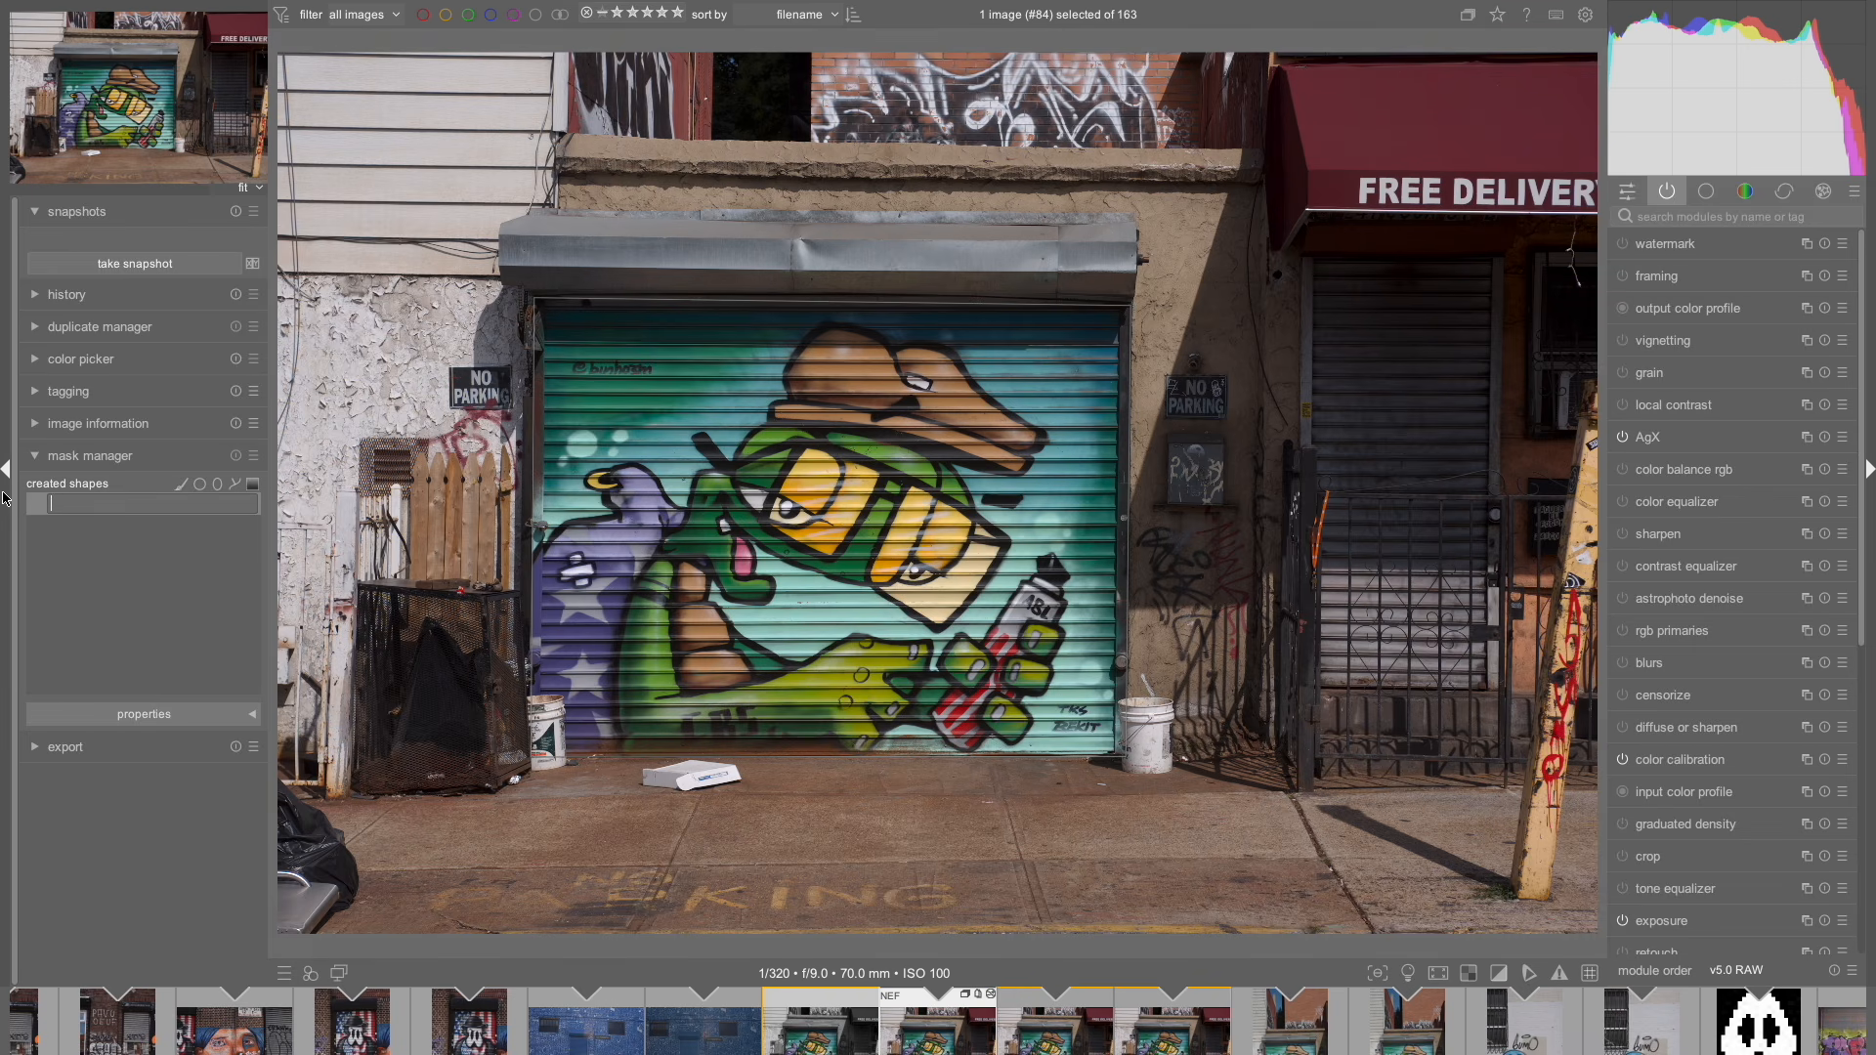
{"action": "key", "text": "Return"}
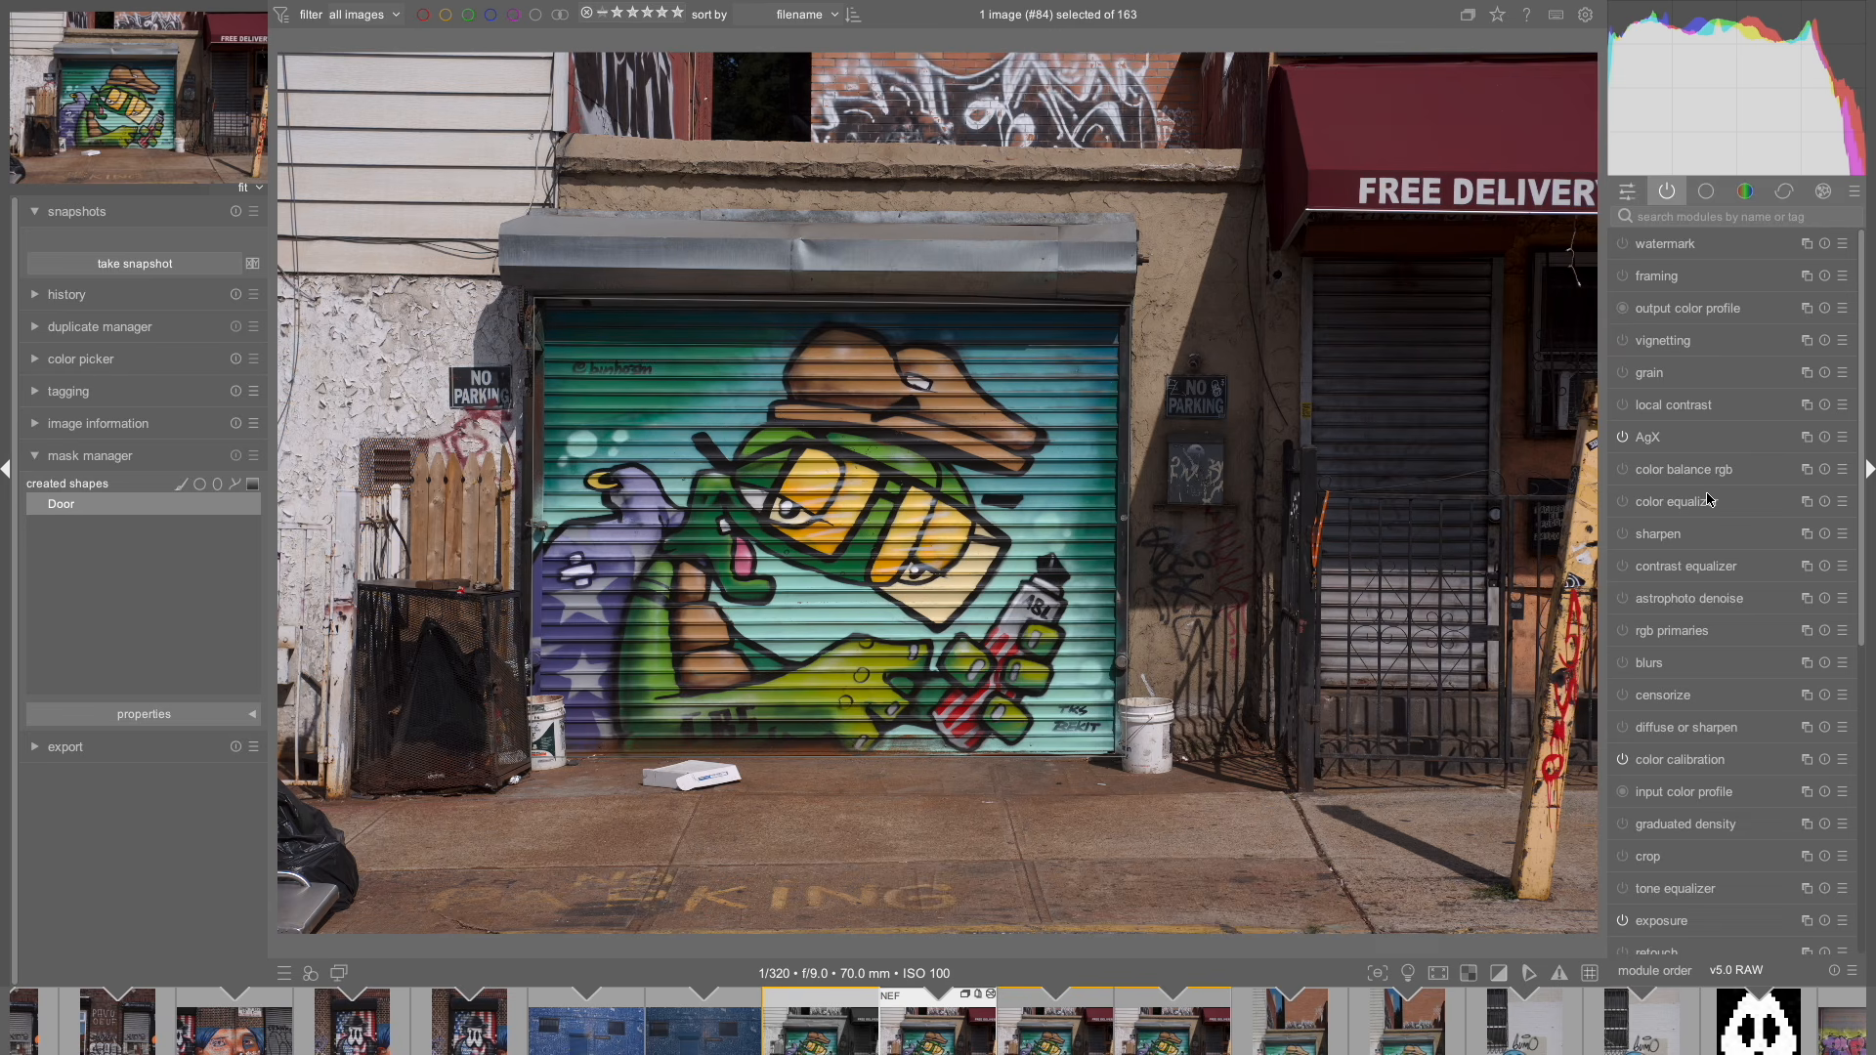
Step: Try to use the existing Door shape as a drawn mask in the exposure module
{"action": "left_click", "coordinate": [1651, 920]}
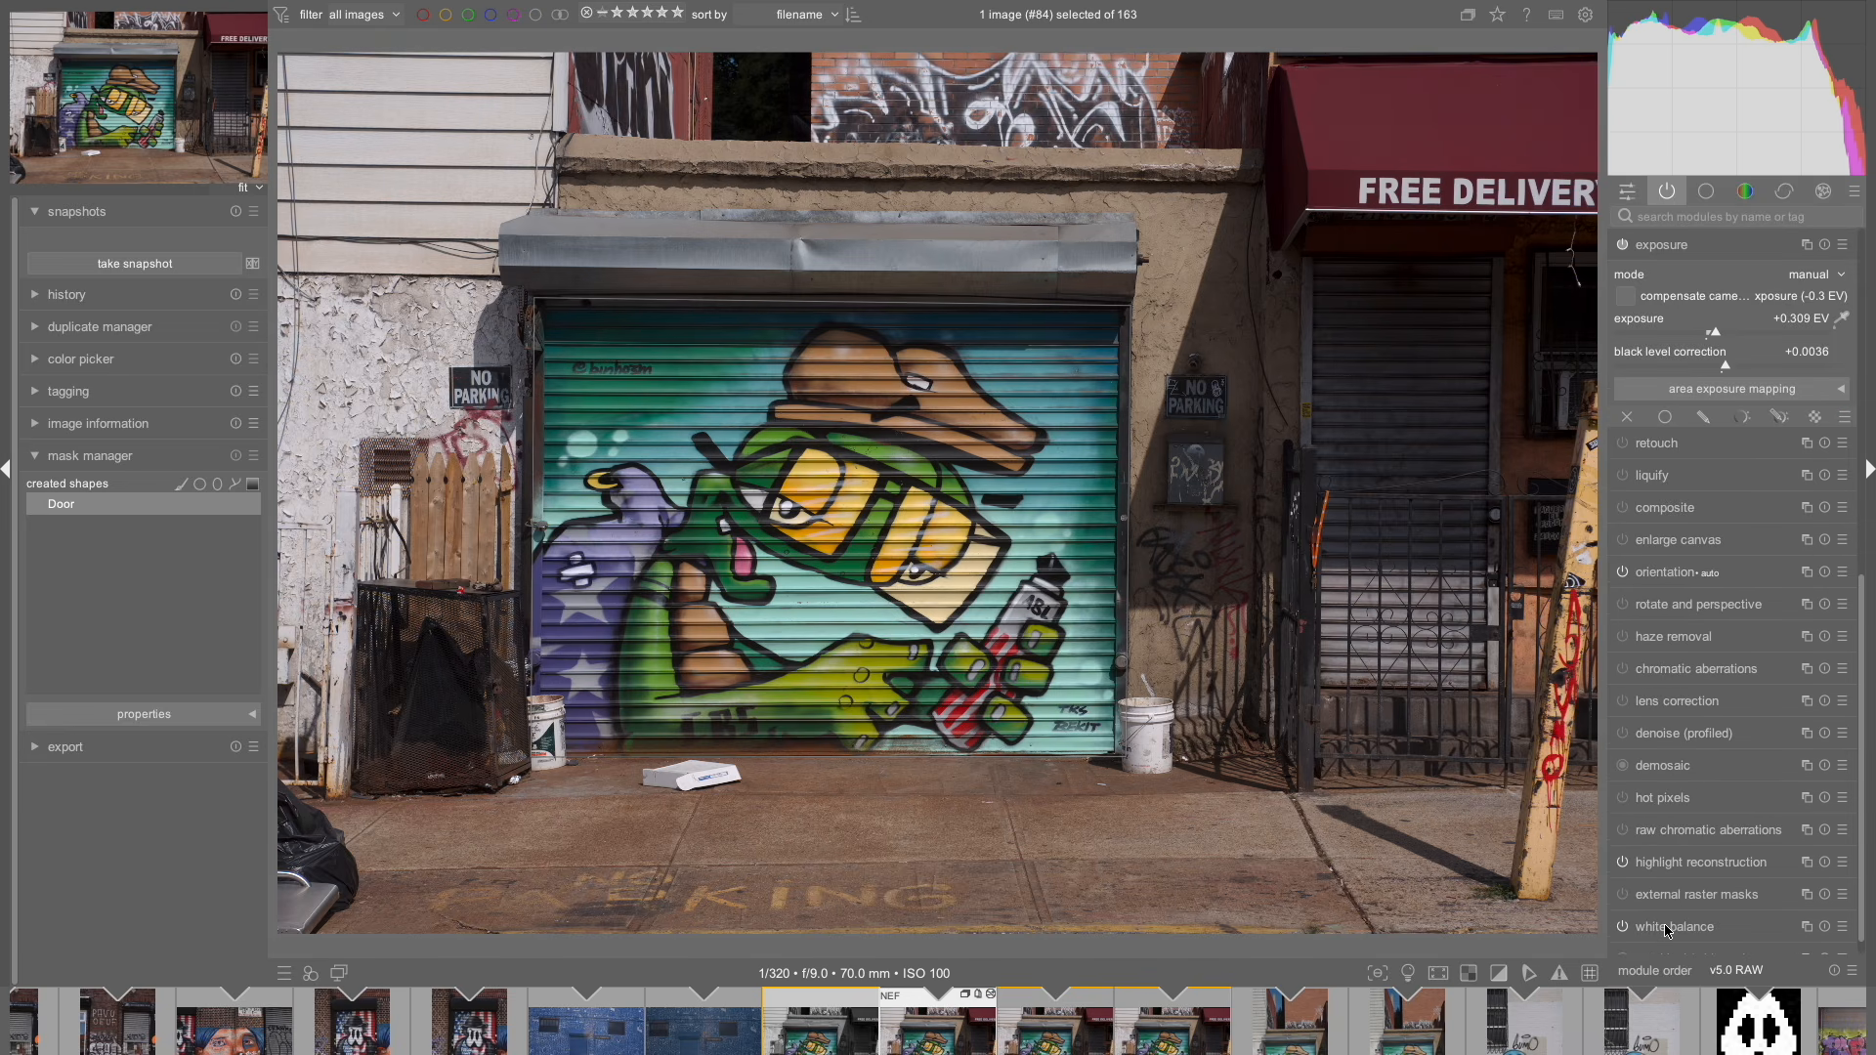
{"action": "left_click", "coordinate": [1704, 419]}
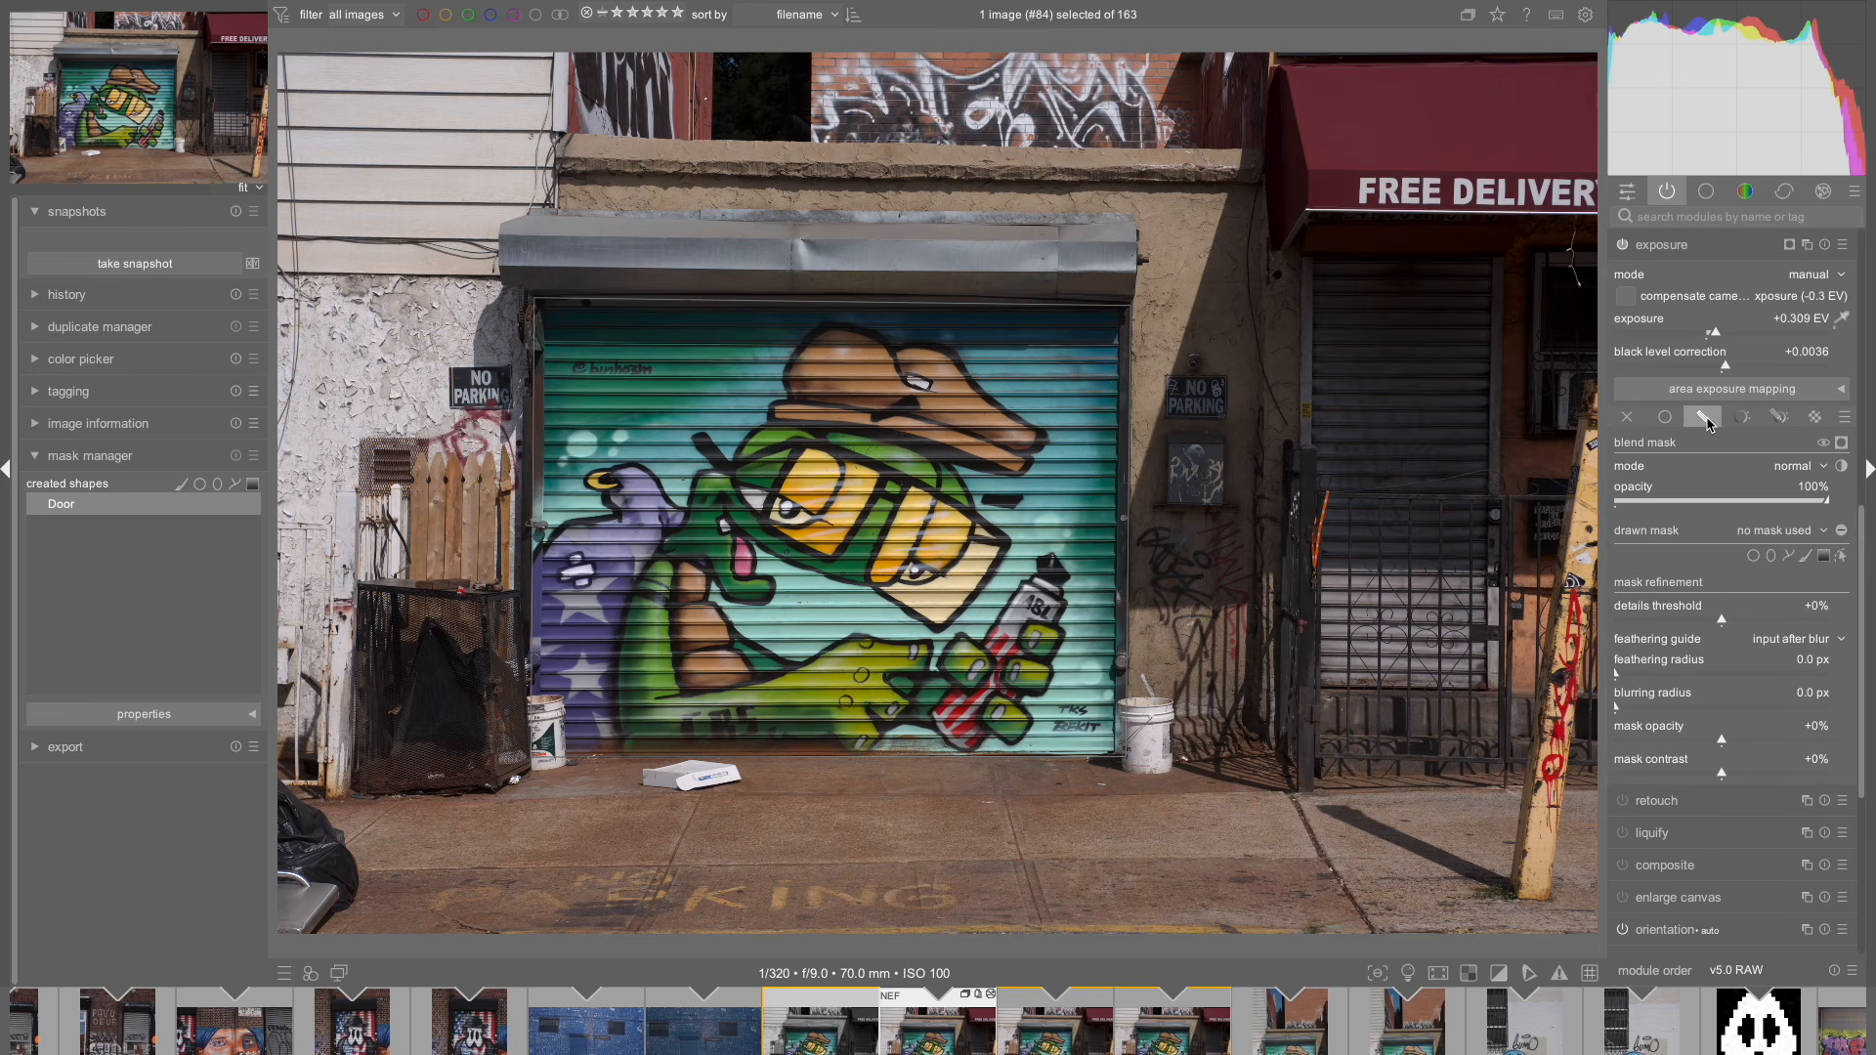
{"action": "left_click", "coordinate": [1774, 533]}
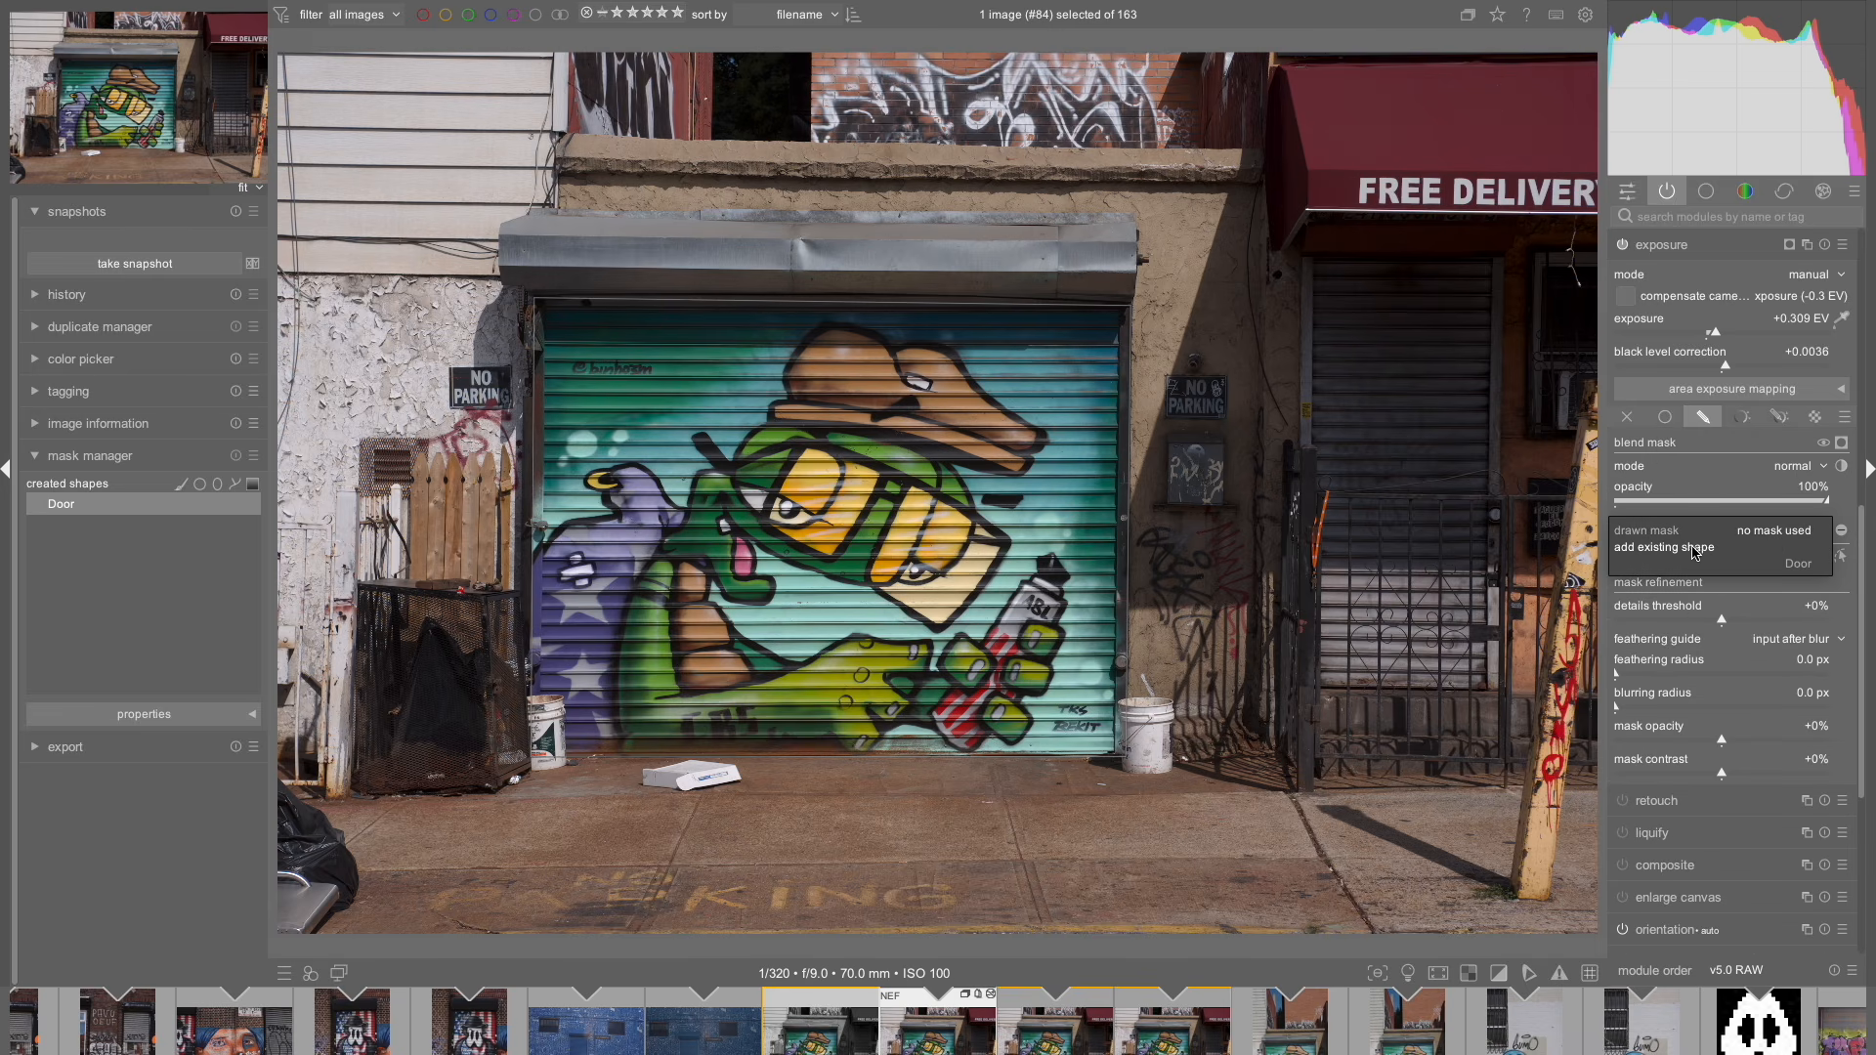
{"action": "left_click", "coordinate": [1797, 567]}
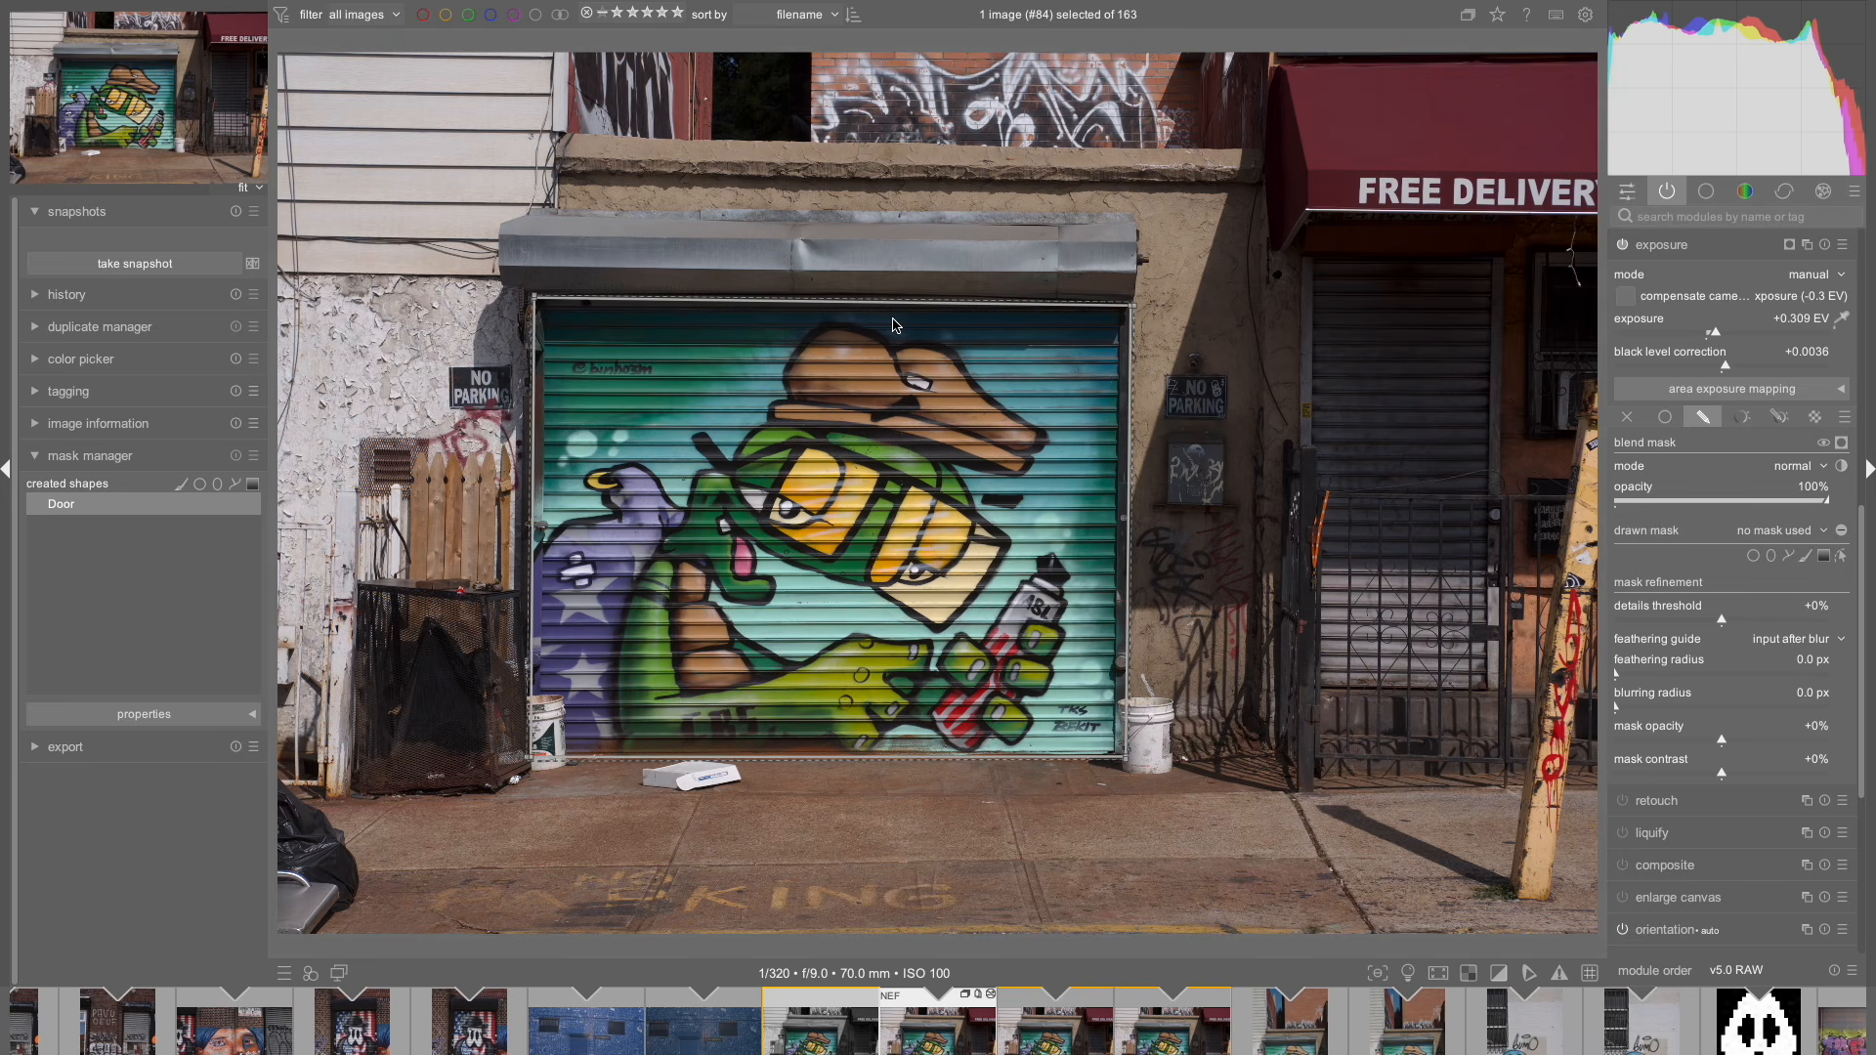
{"action": "left_click", "coordinate": [1807, 247]}
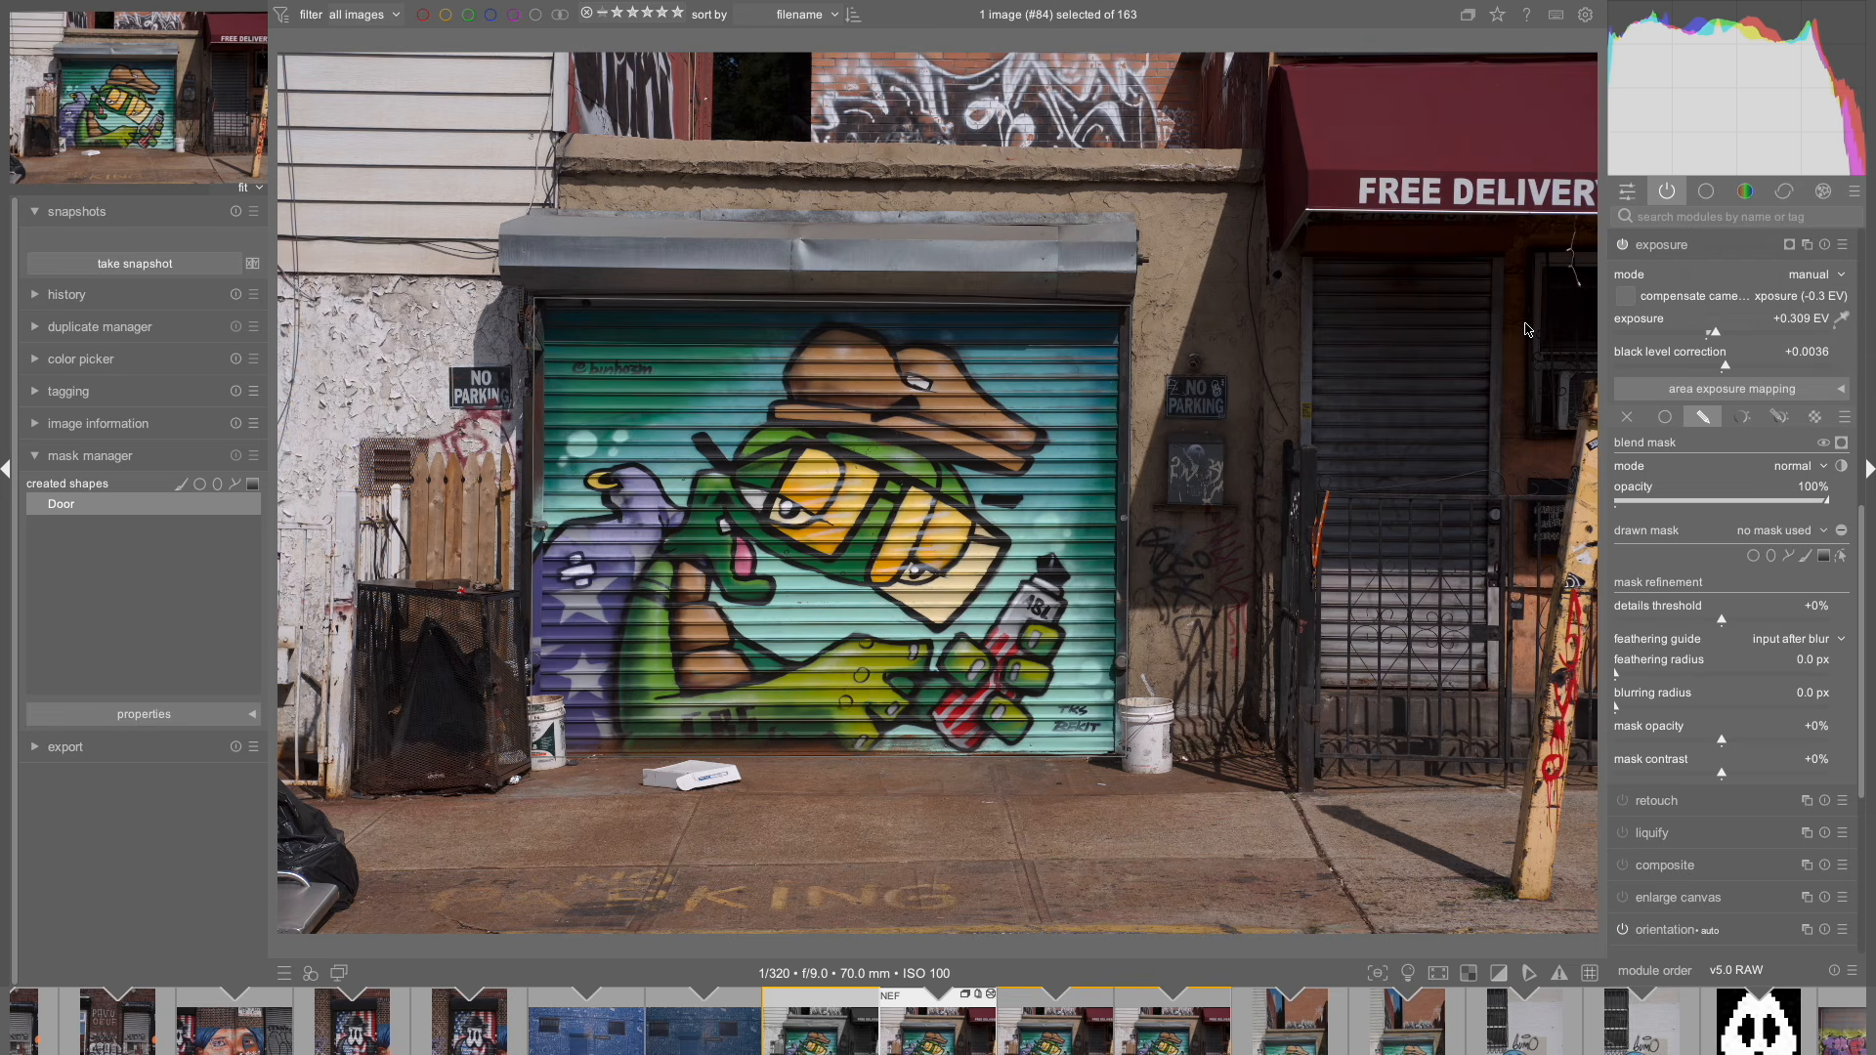
Step: Search the modules for "mono" and open the monochrome module
{"action": "left_click", "coordinate": [1662, 217]}
{"action": "type", "text": "moc"}
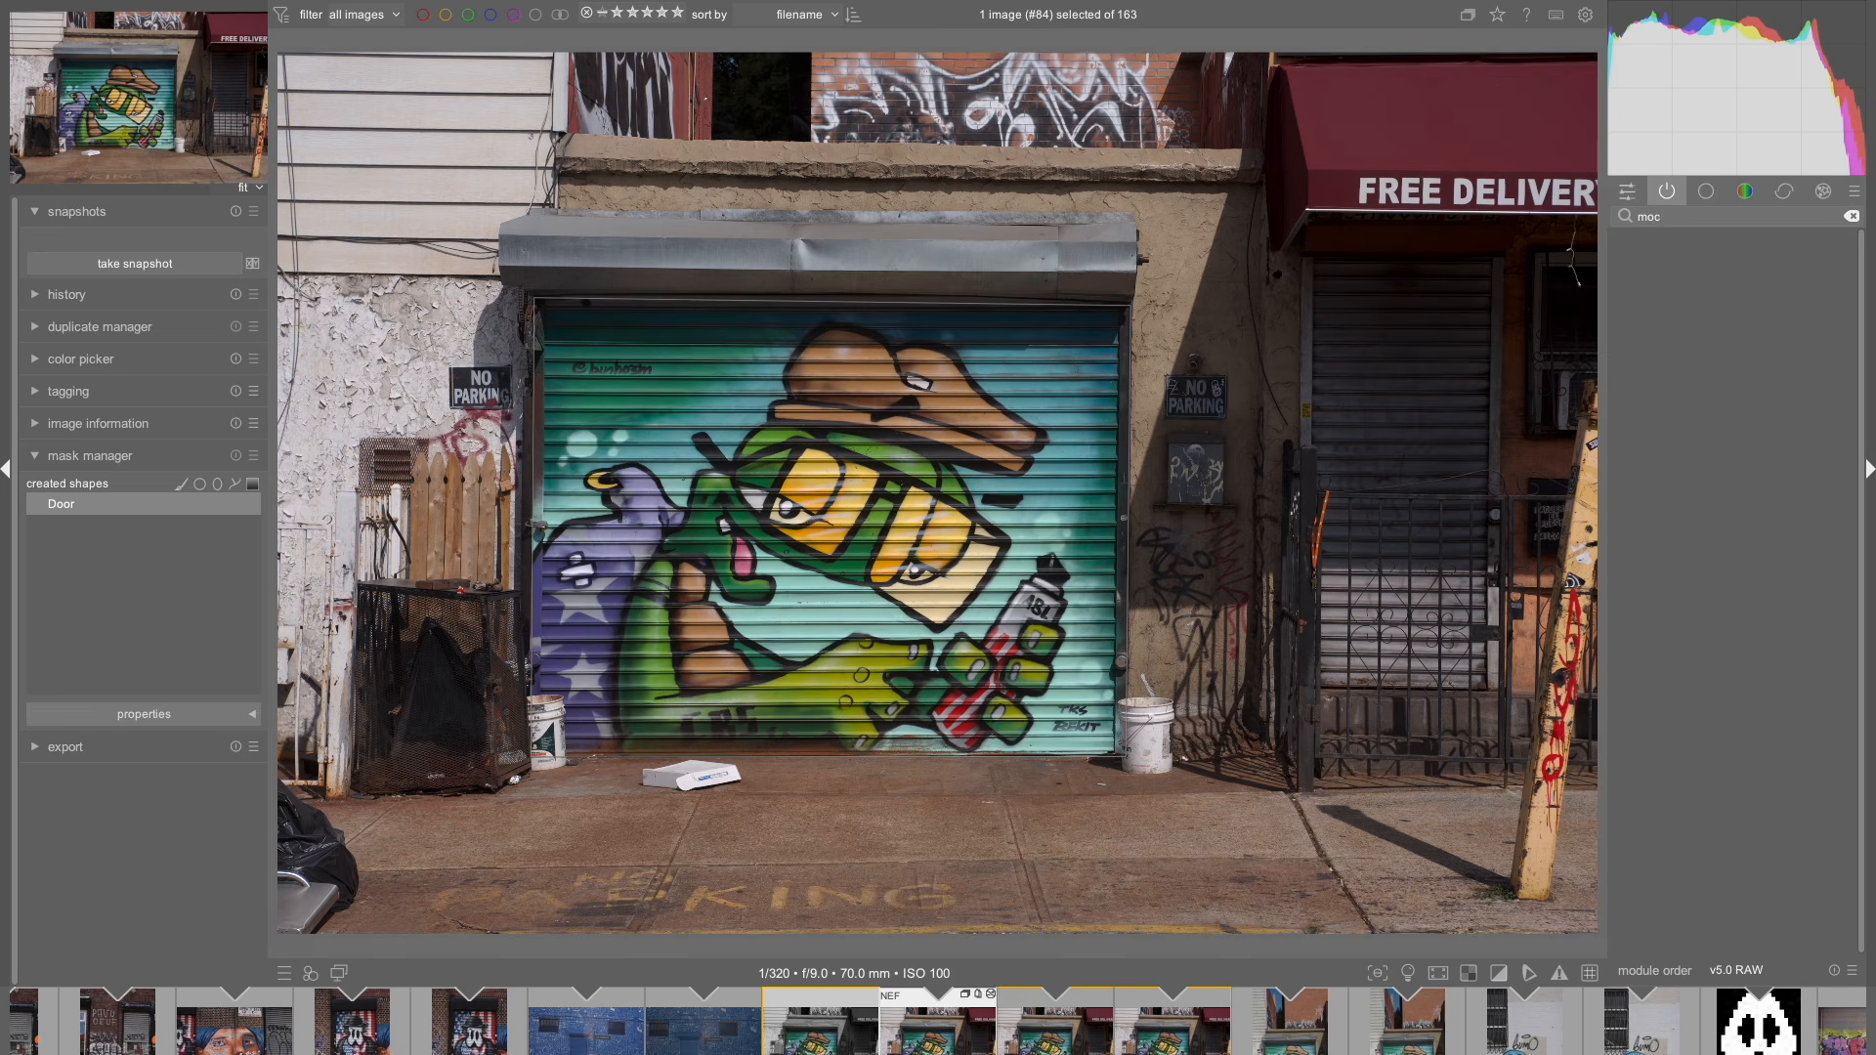
{"action": "type", "text": "no"}
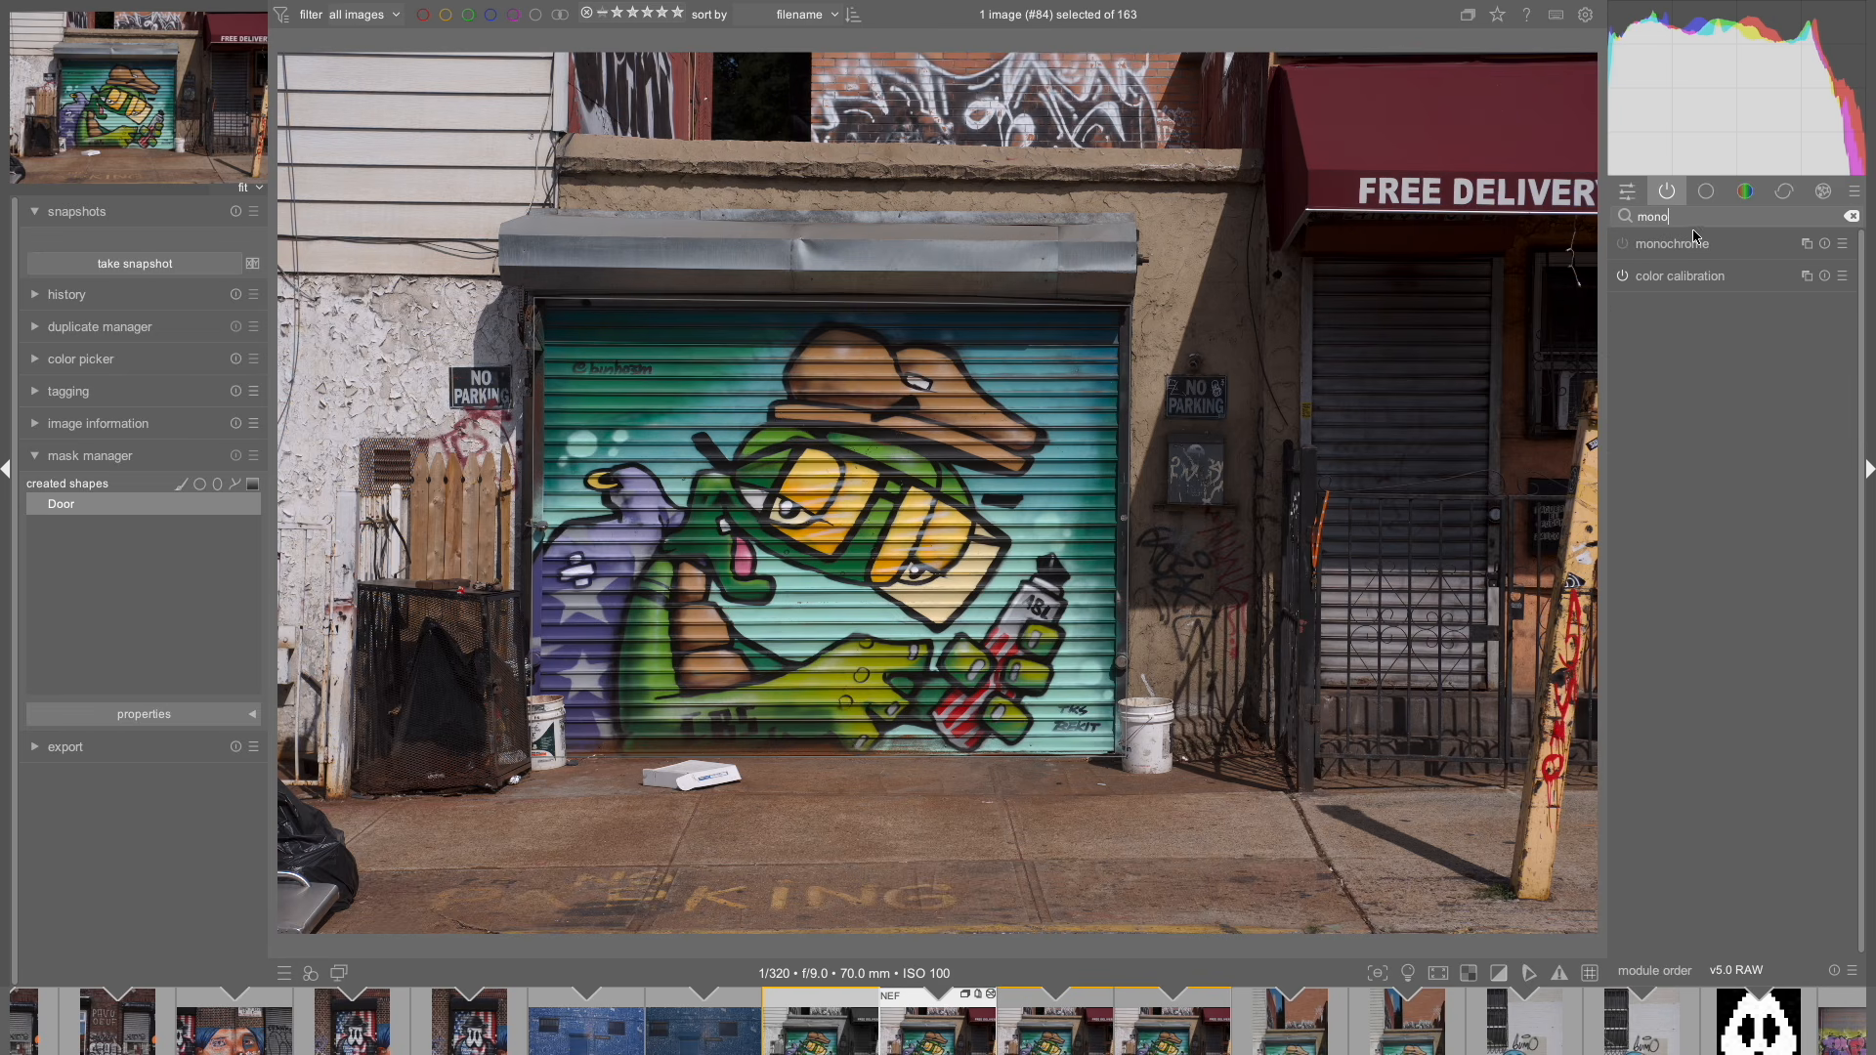
{"action": "left_click", "coordinate": [1702, 251]}
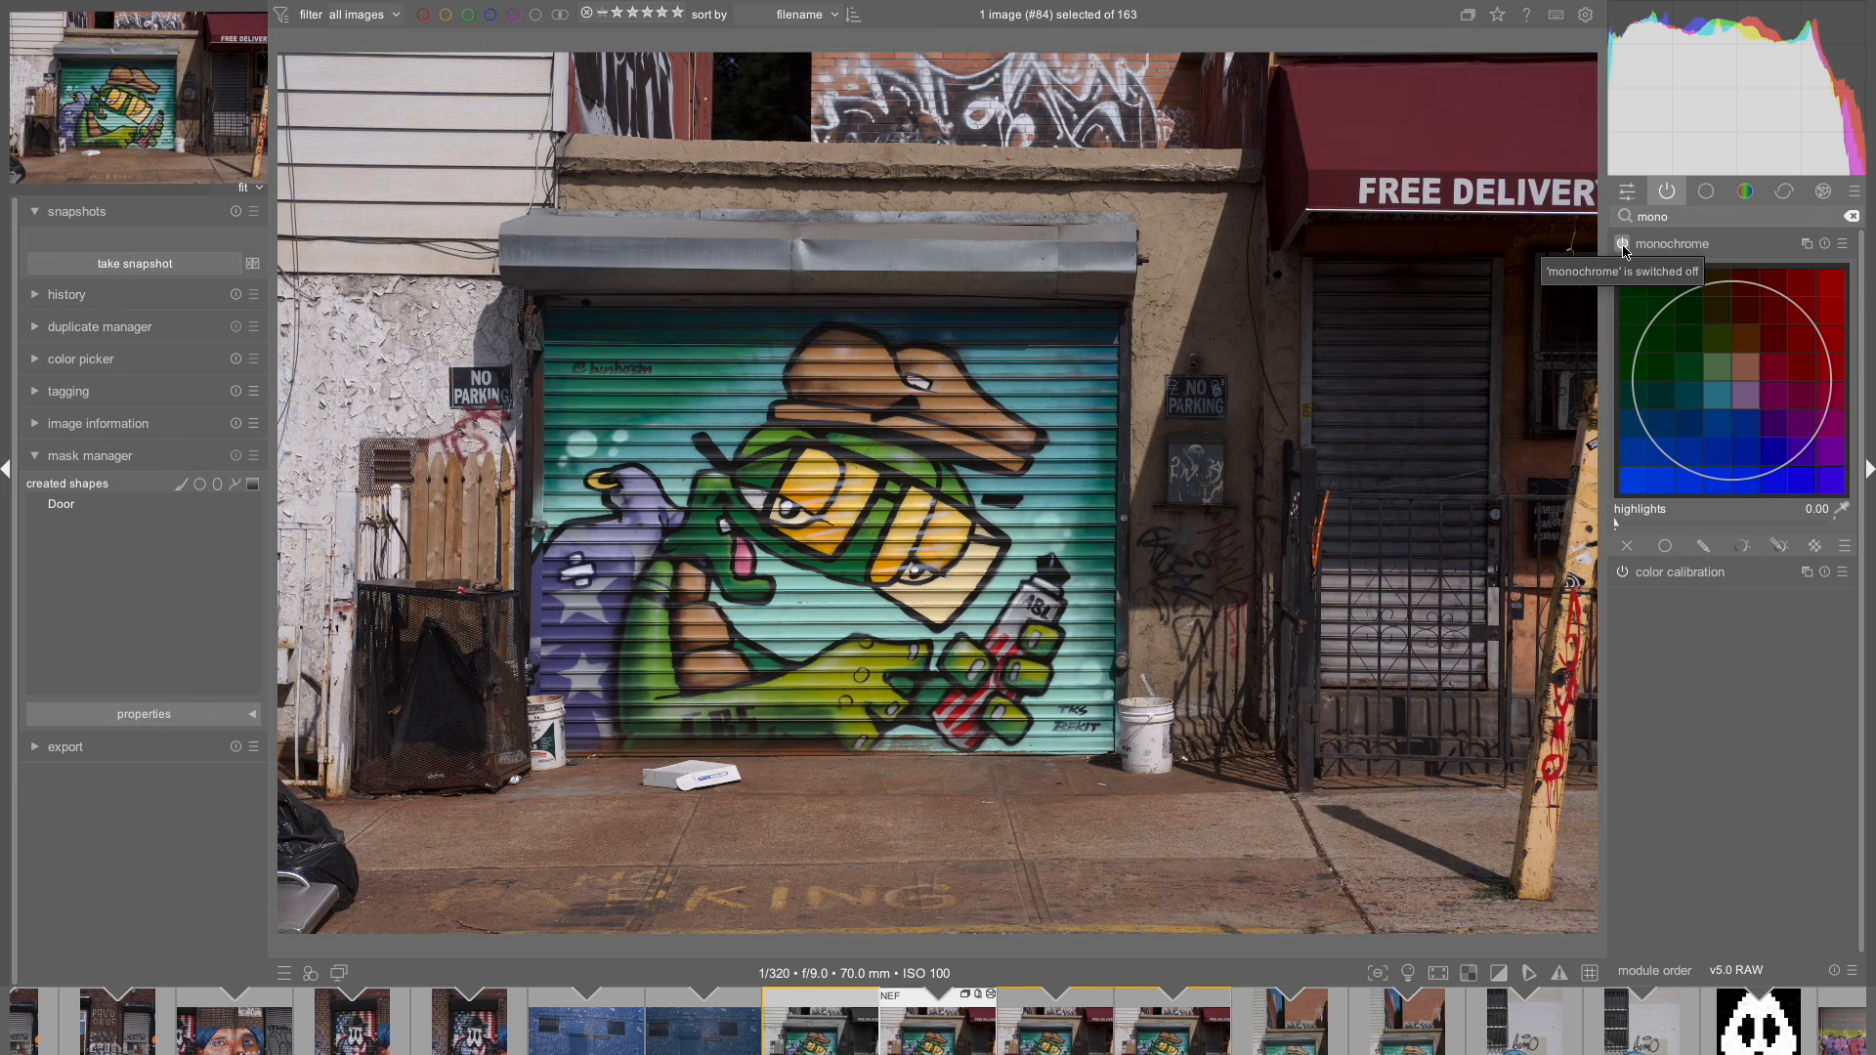
Step: Give monochrome a drawn mask from the existing Door shape and invert its polarity so only the door's surroundings lose color
{"action": "left_click", "coordinate": [1703, 549]}
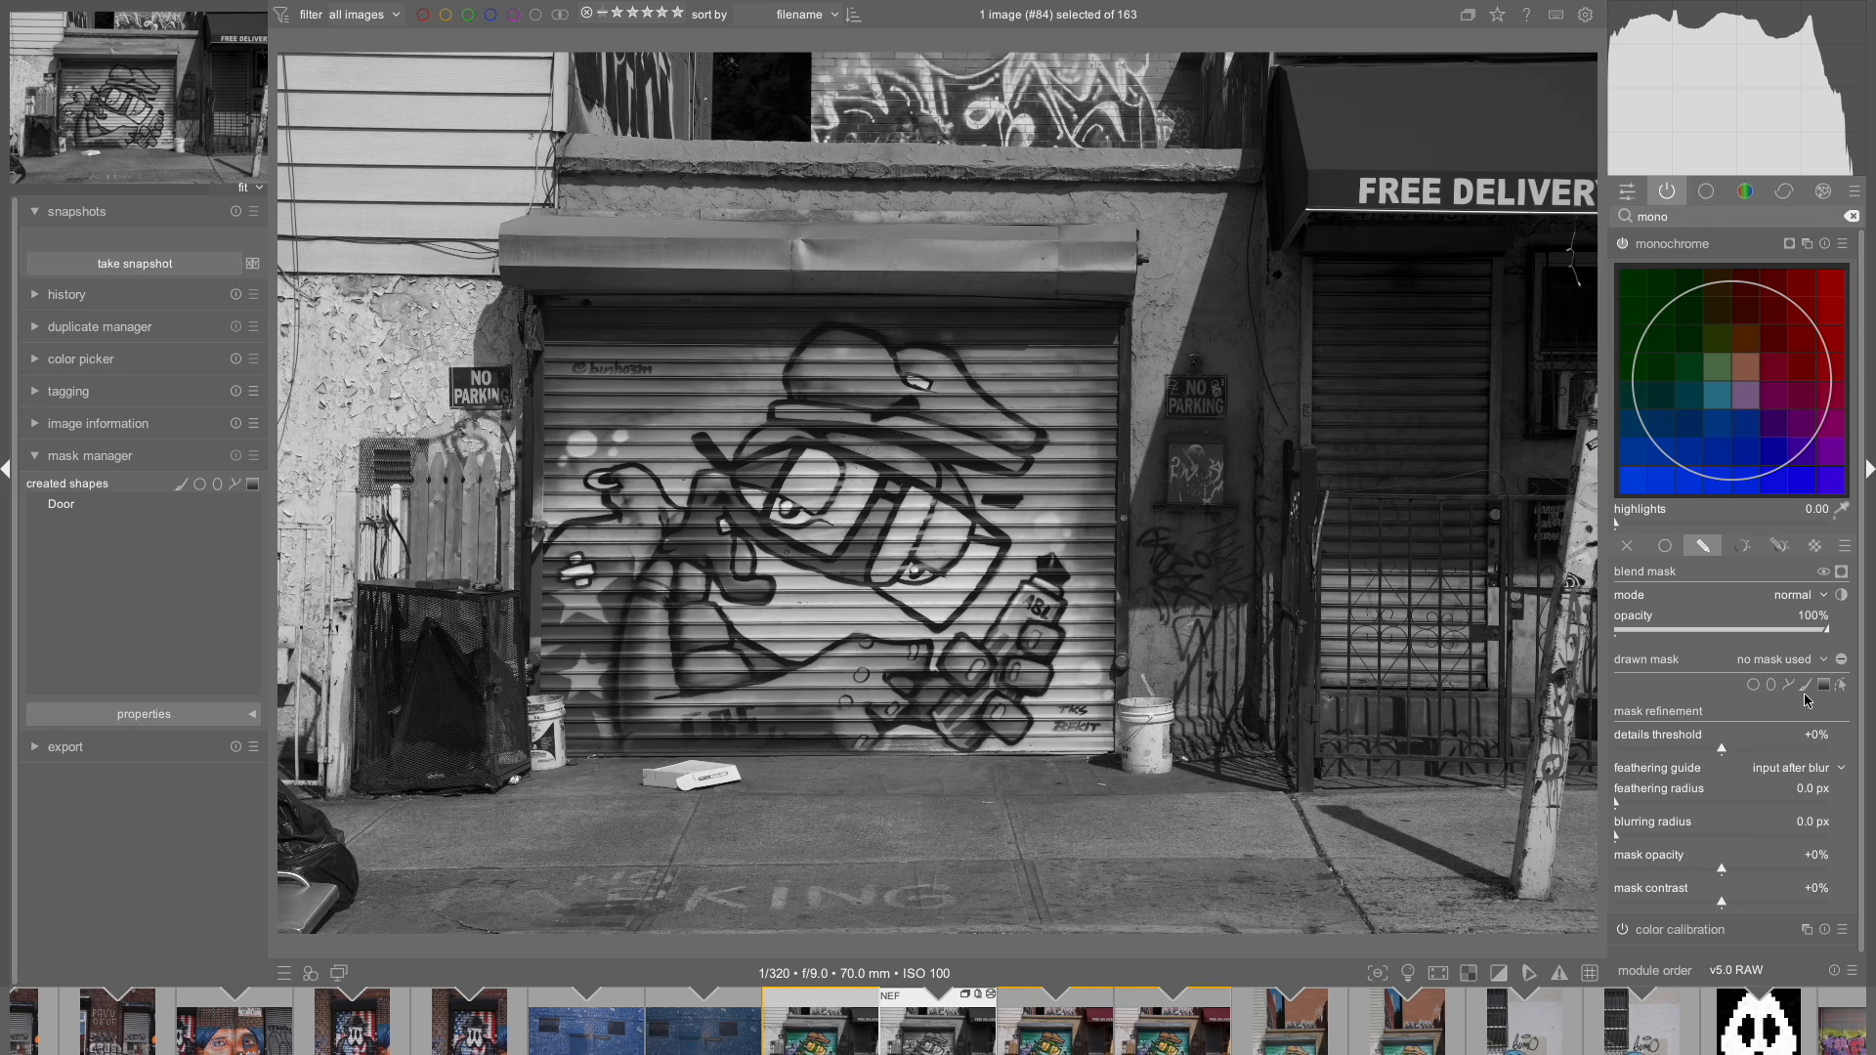
{"action": "left_click", "coordinate": [1787, 662]}
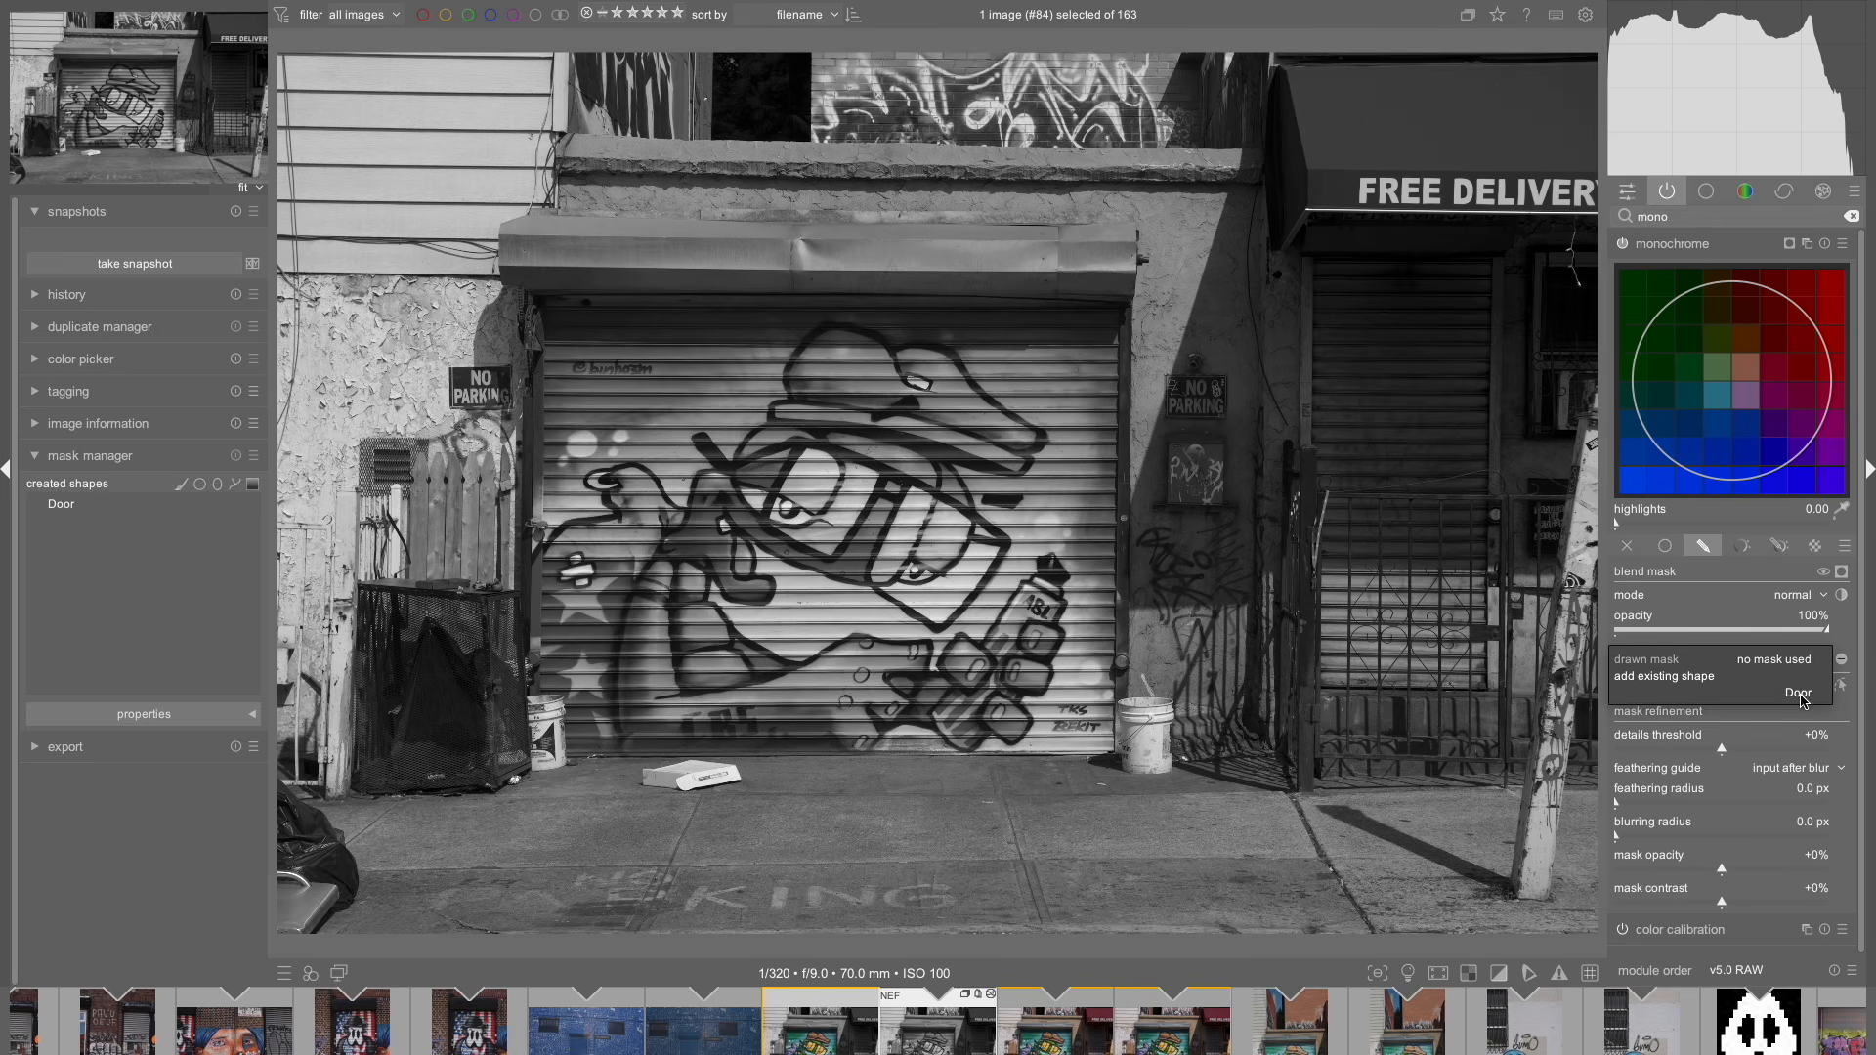
{"action": "left_click", "coordinate": [1801, 700]}
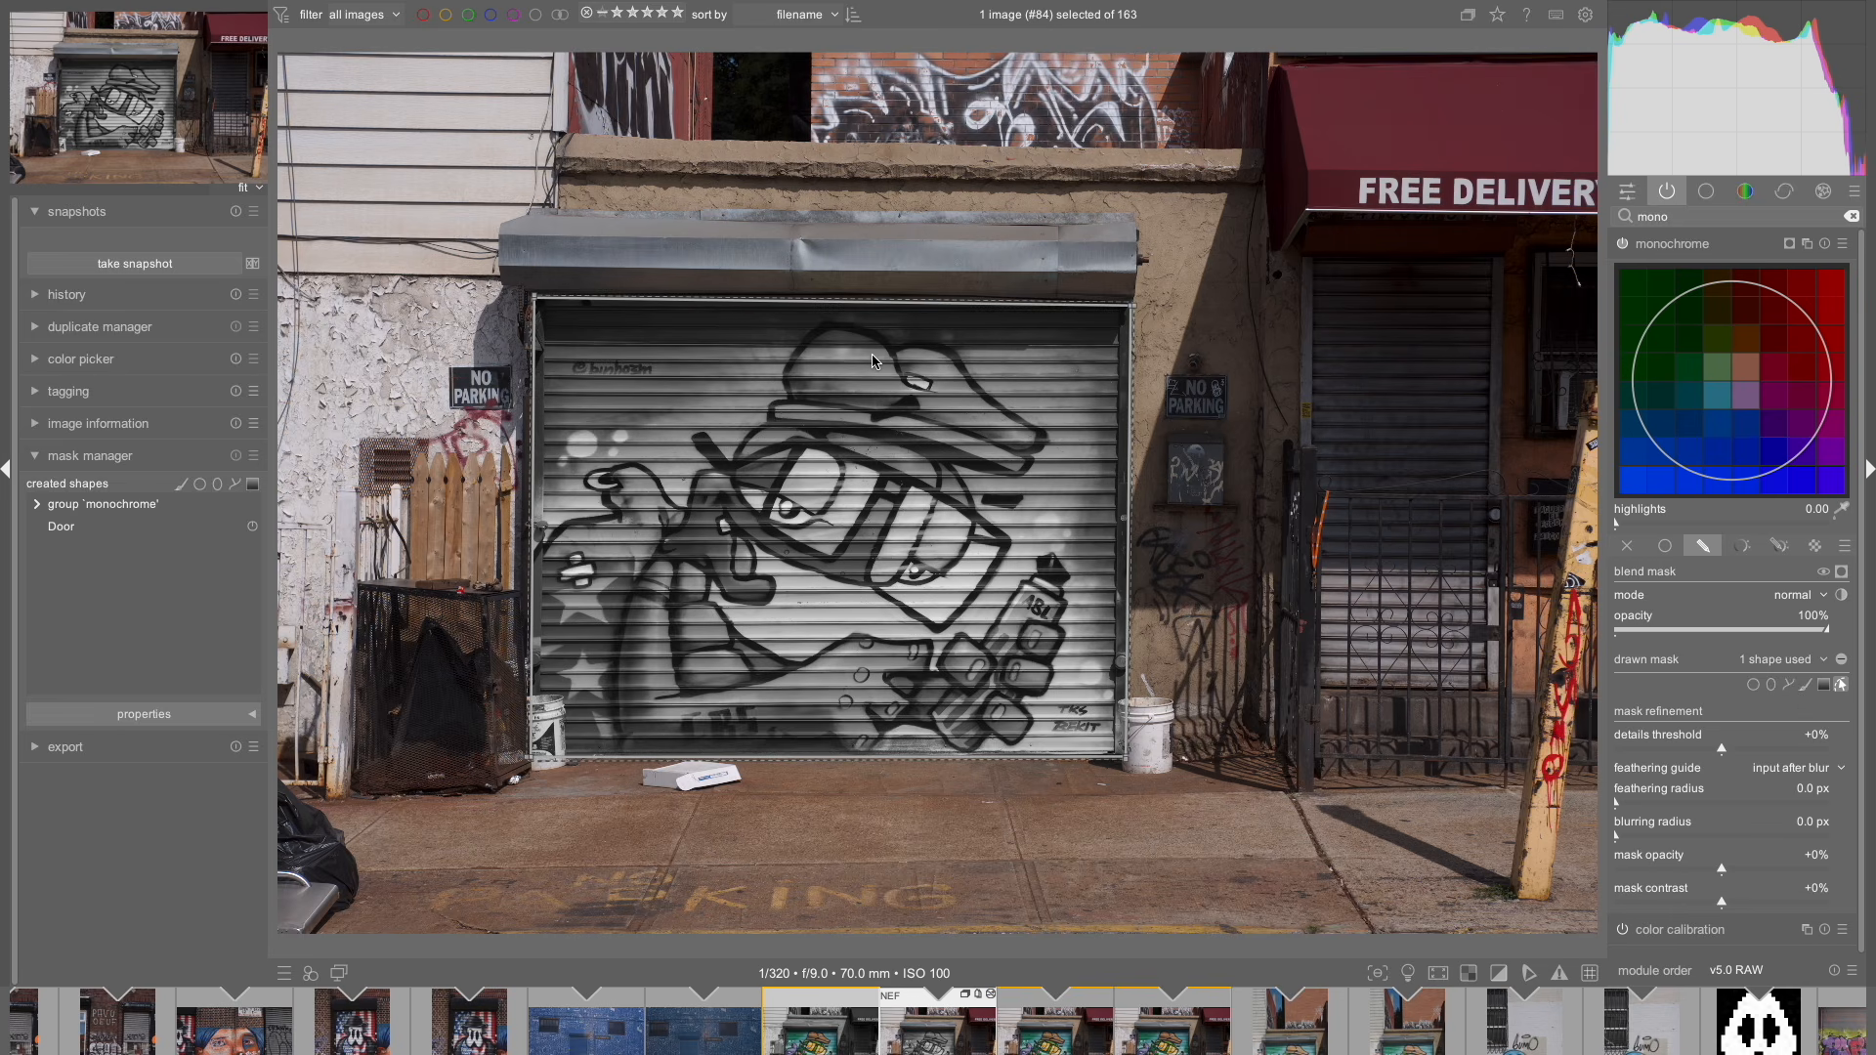
{"action": "left_click", "coordinate": [1843, 661]}
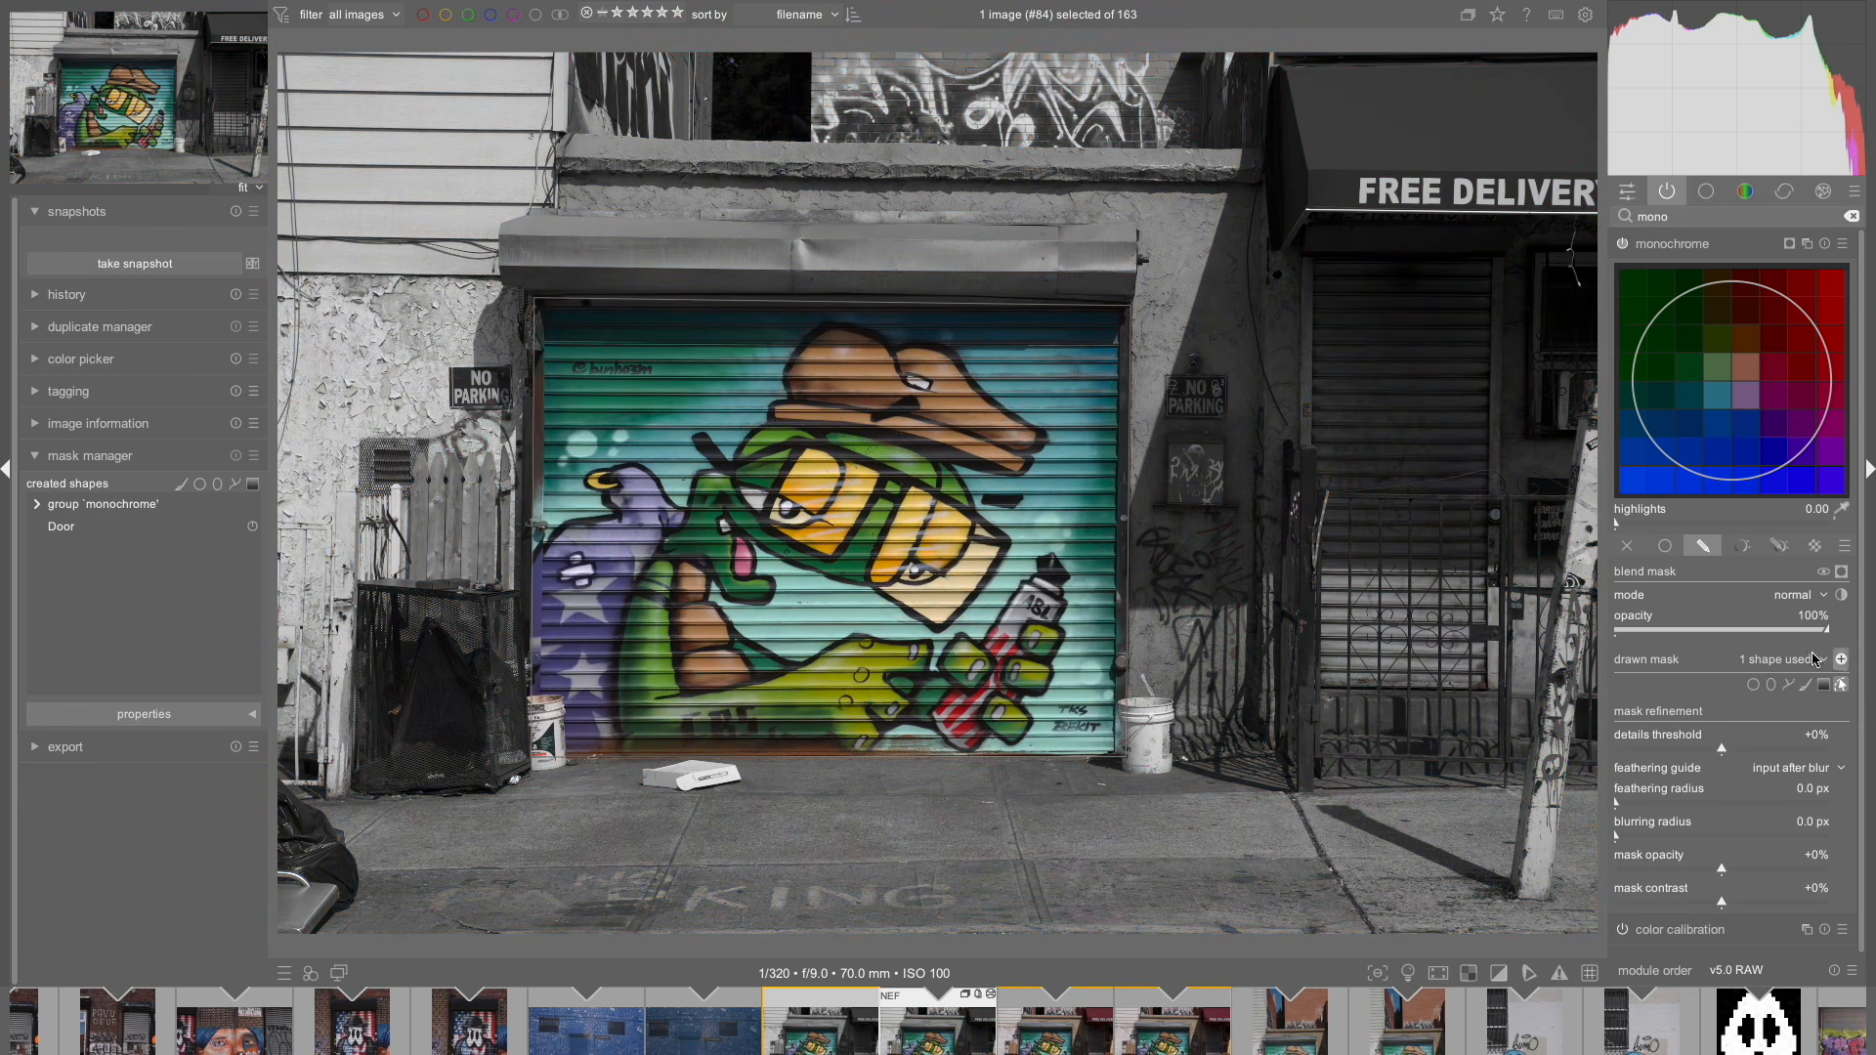